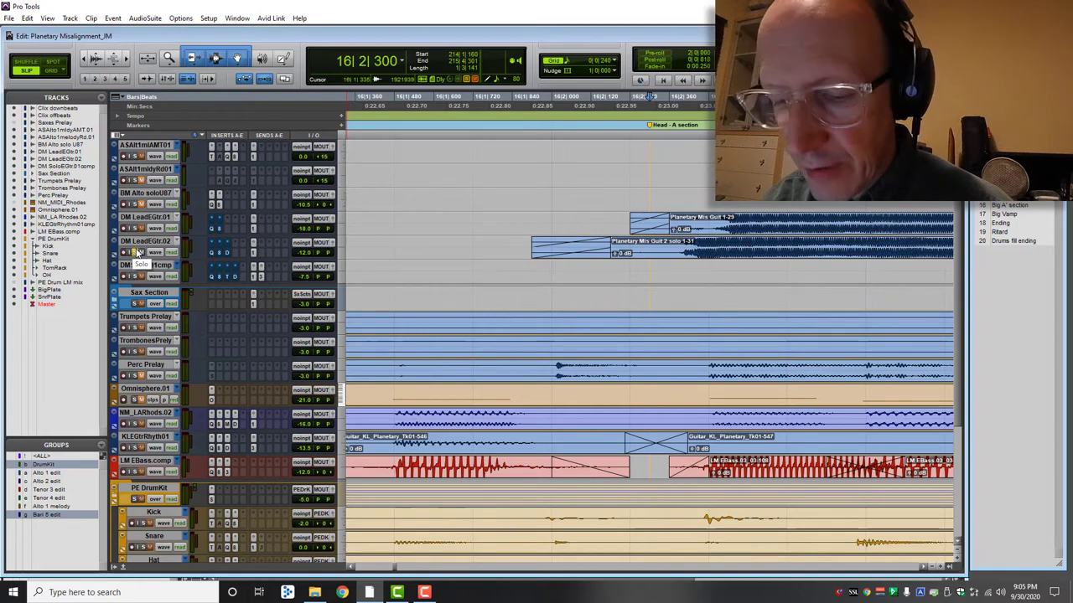
Play back DM LeadEGtr.02 on its own, and DM LeadEGtr.01 on its own, to hear each guitar part.
key(space)
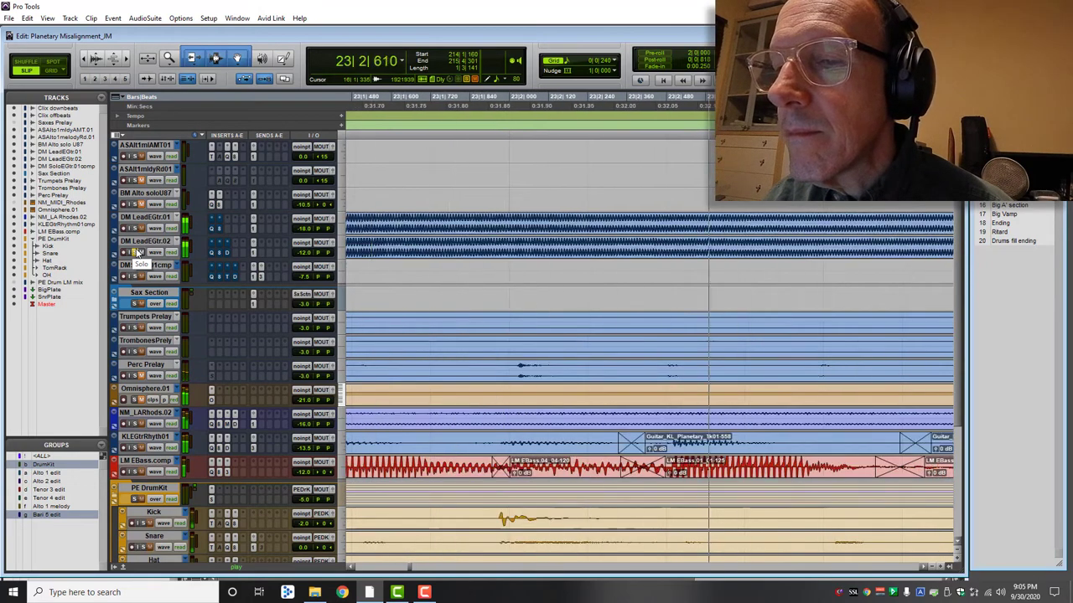
key(space)
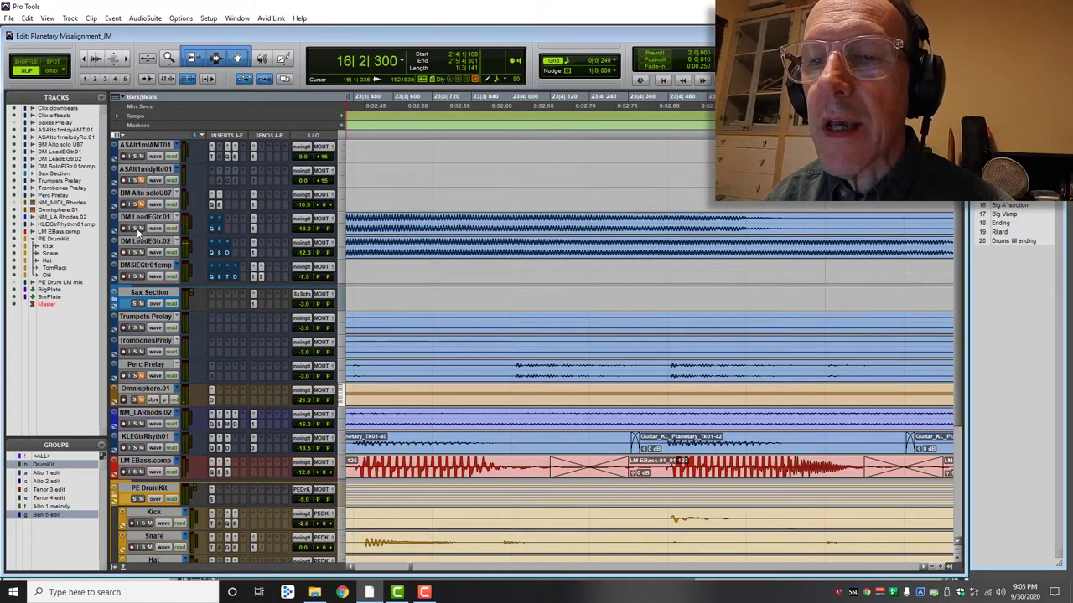
key(space)
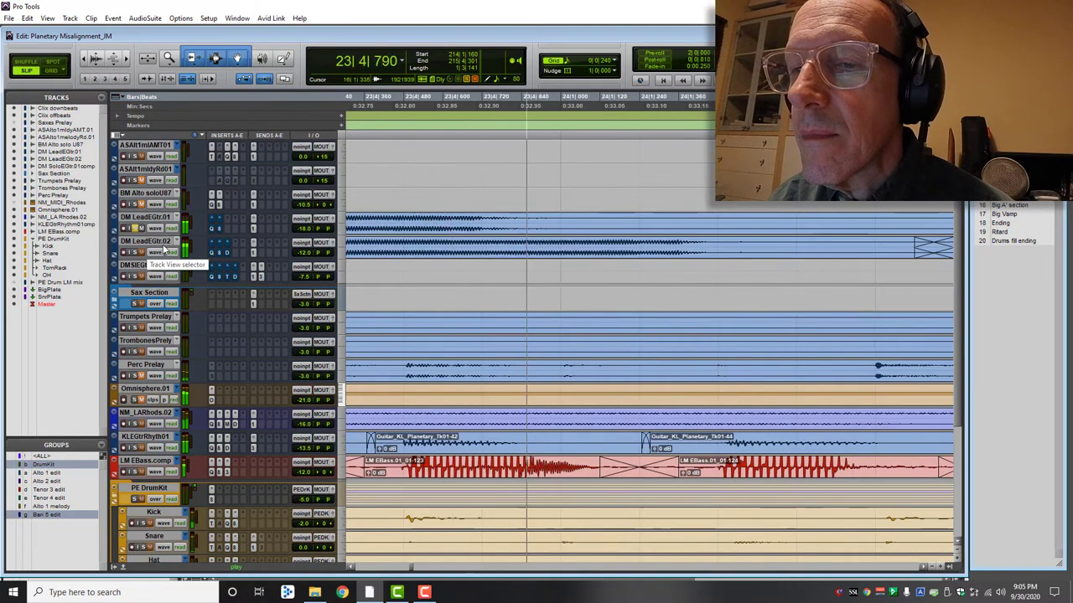
key(space)
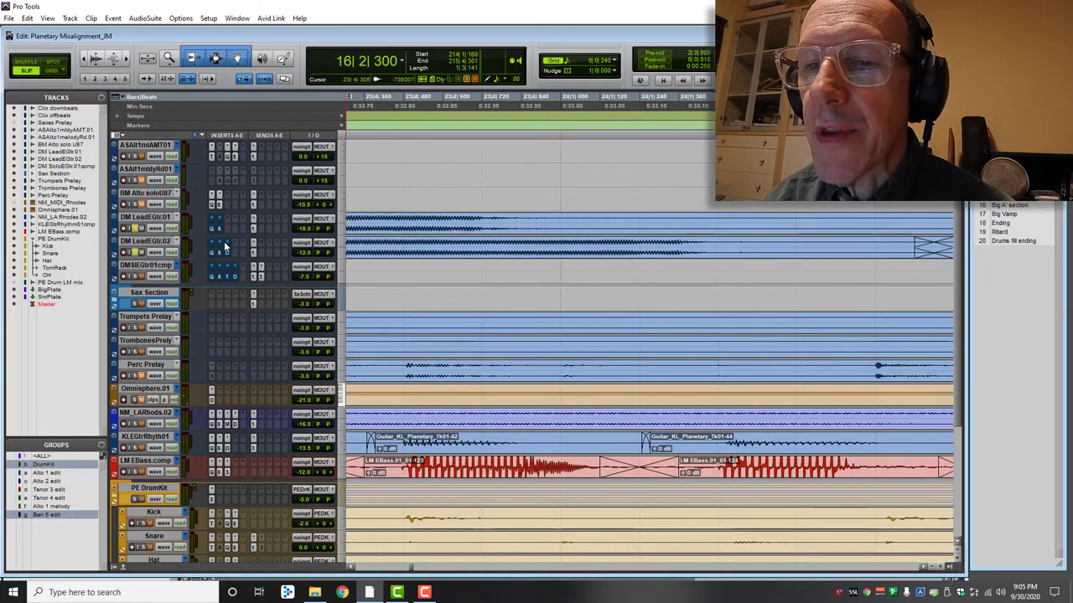
Check the output panning of DM LeadEGtr.02 and DM LeadEGtr.01, play both guitars together, and close the output window.
click(333, 243)
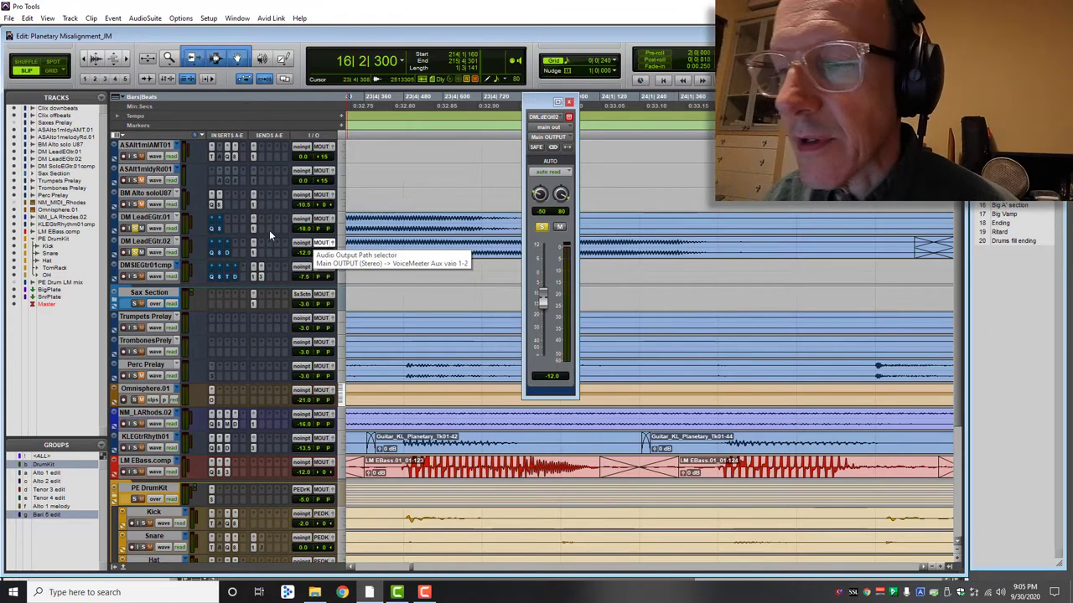
click(331, 218)
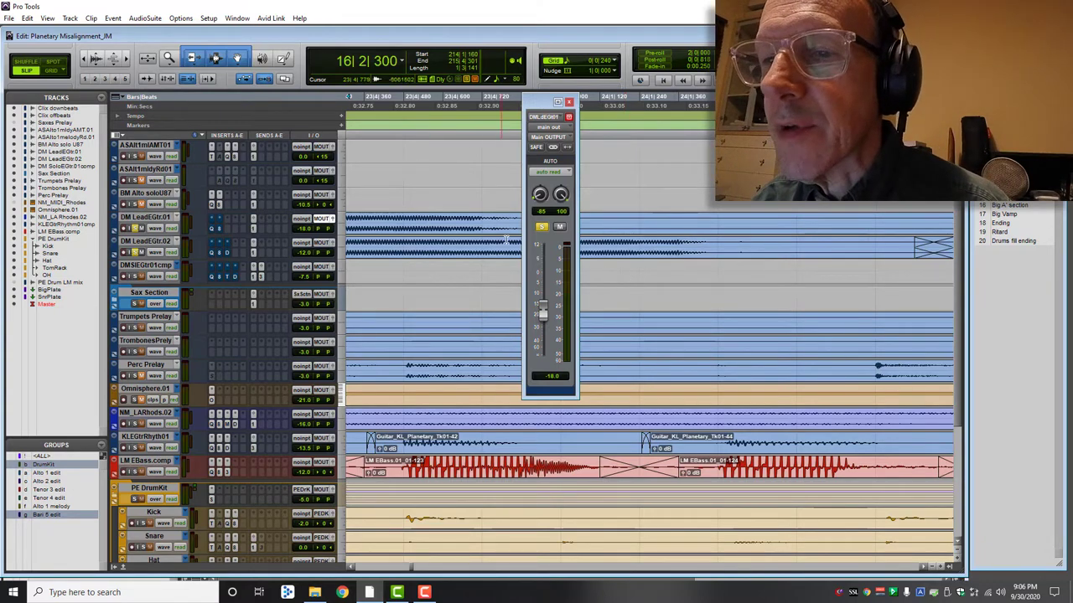
key(space)
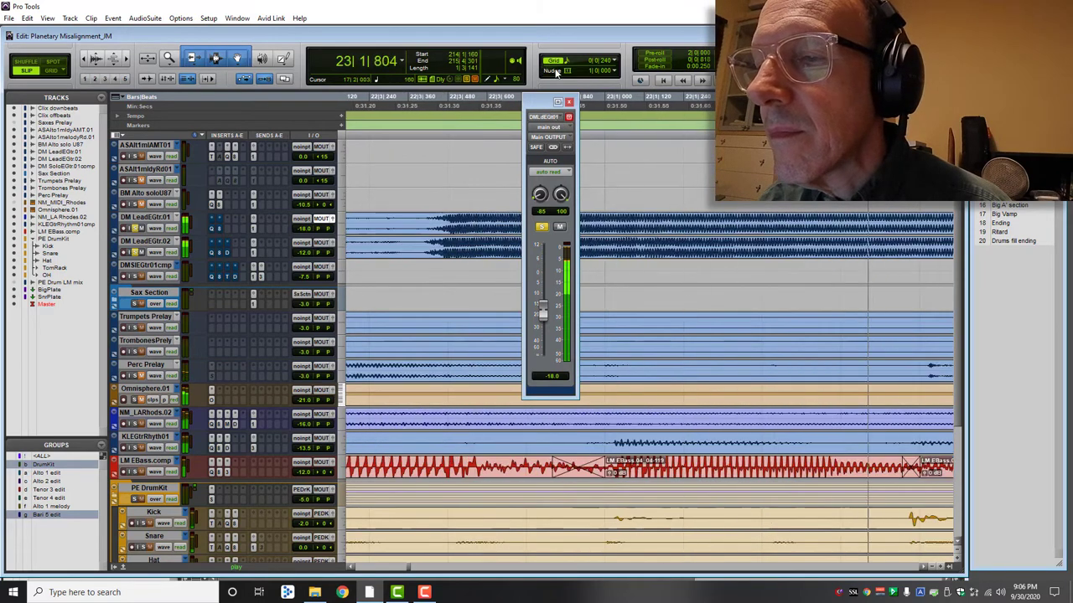
key(space)
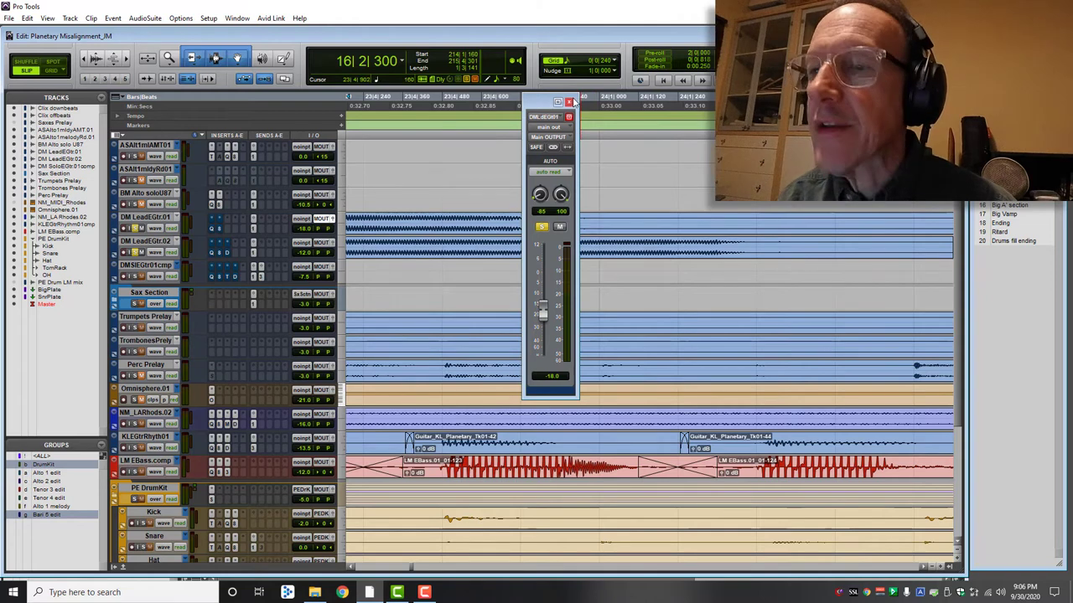
click(571, 103)
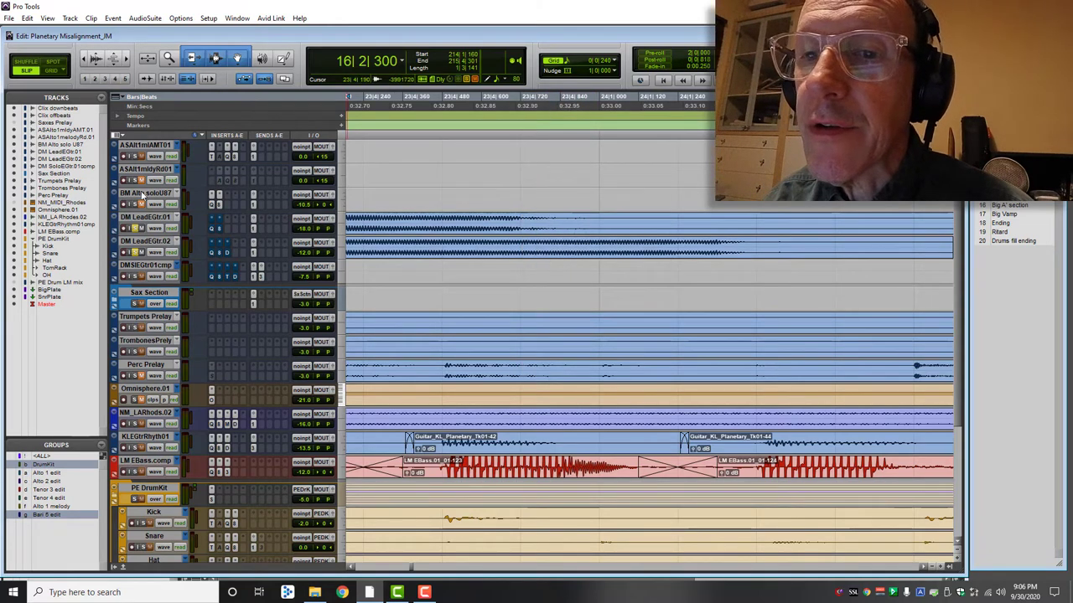
Open the FabFilter Pro-Q 3 EQ on DM LeadEGtr.02 and compare playback with it bypassed and active, leaving it active.
click(213, 259)
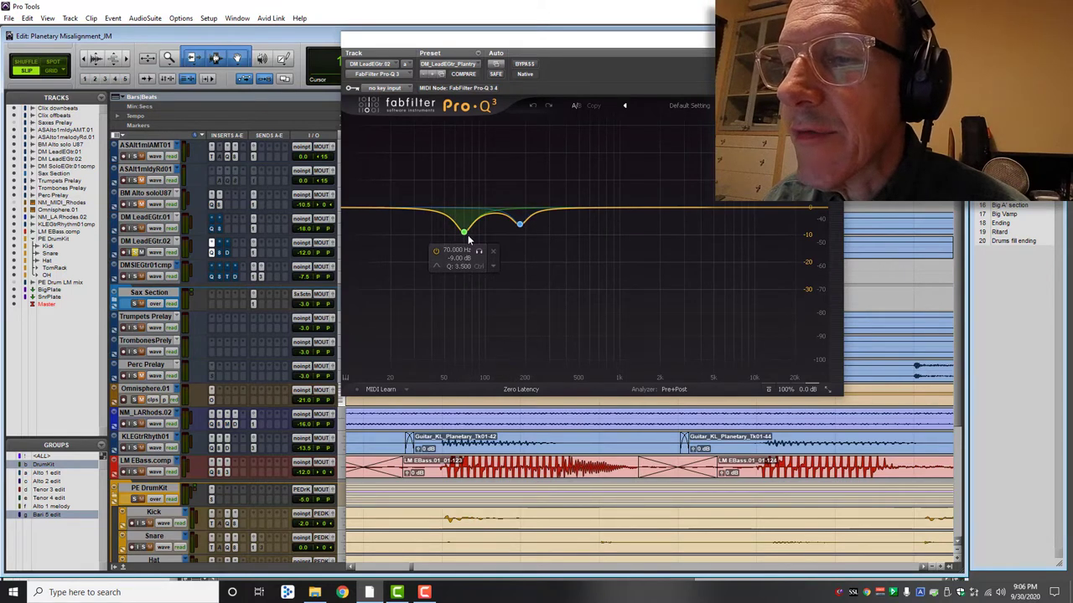
click(524, 65)
key(space)
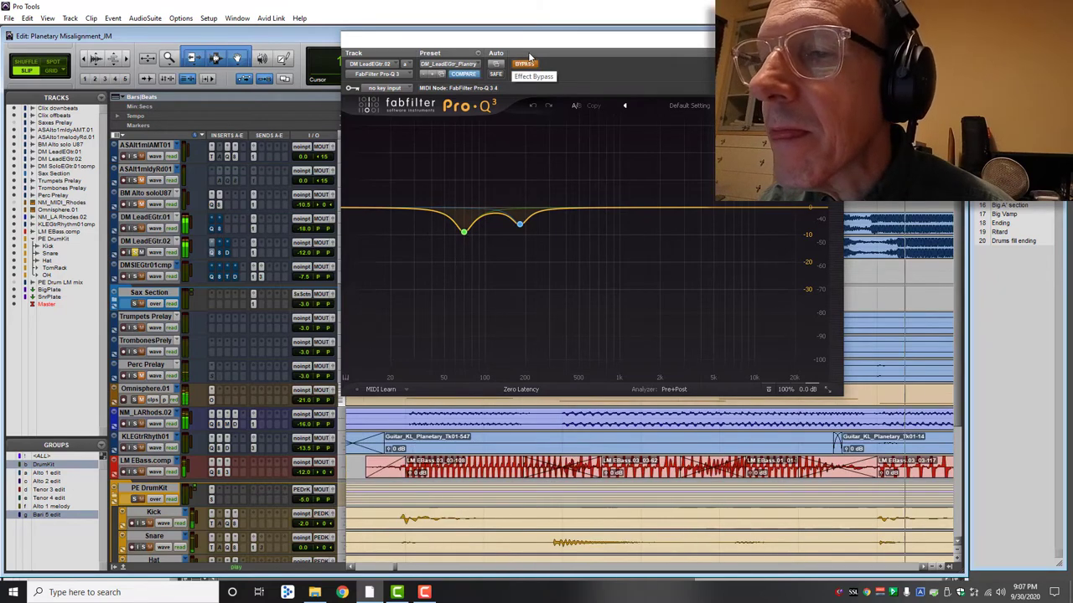
click(531, 66)
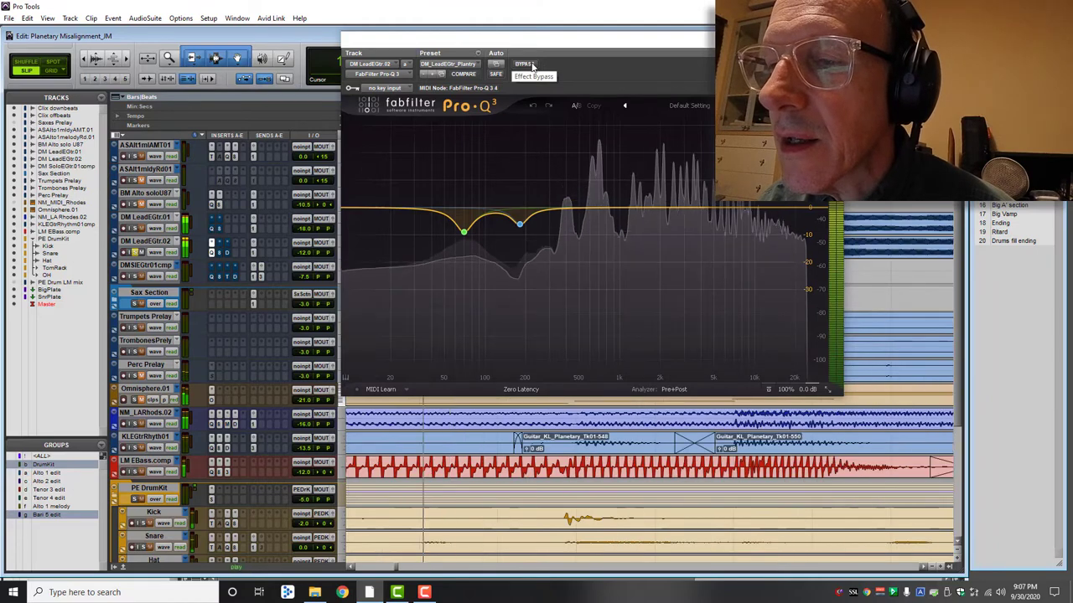
key(space)
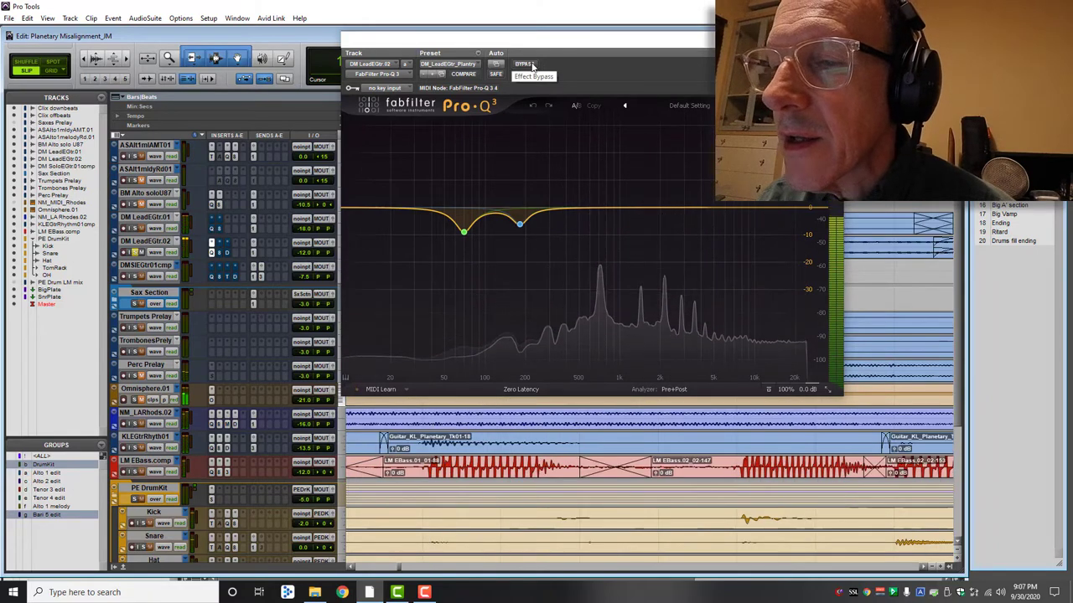
mouse_move(460, 248)
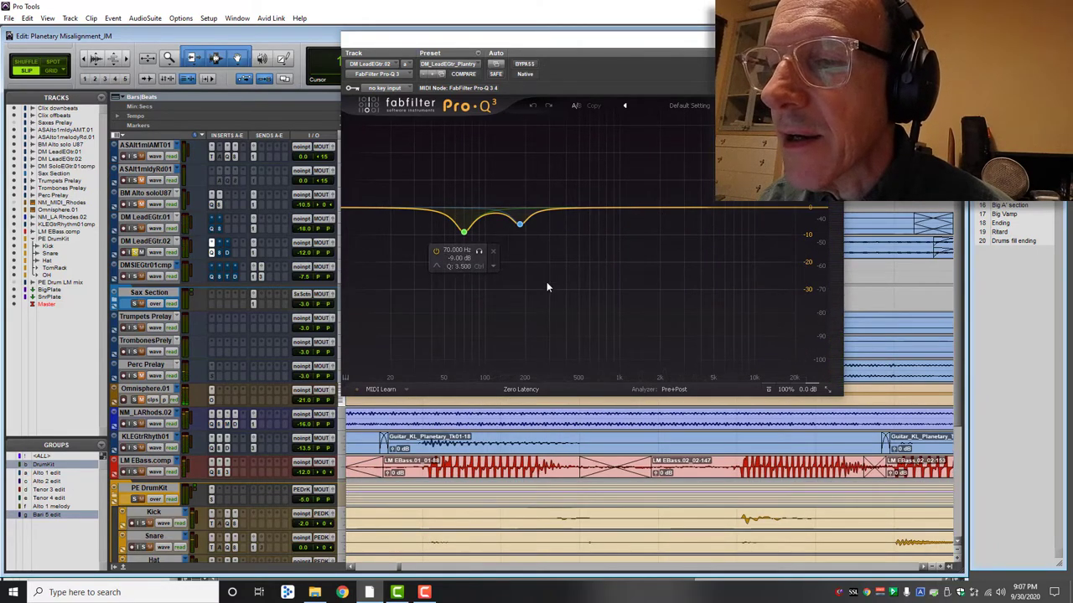
click(524, 65)
key(space)
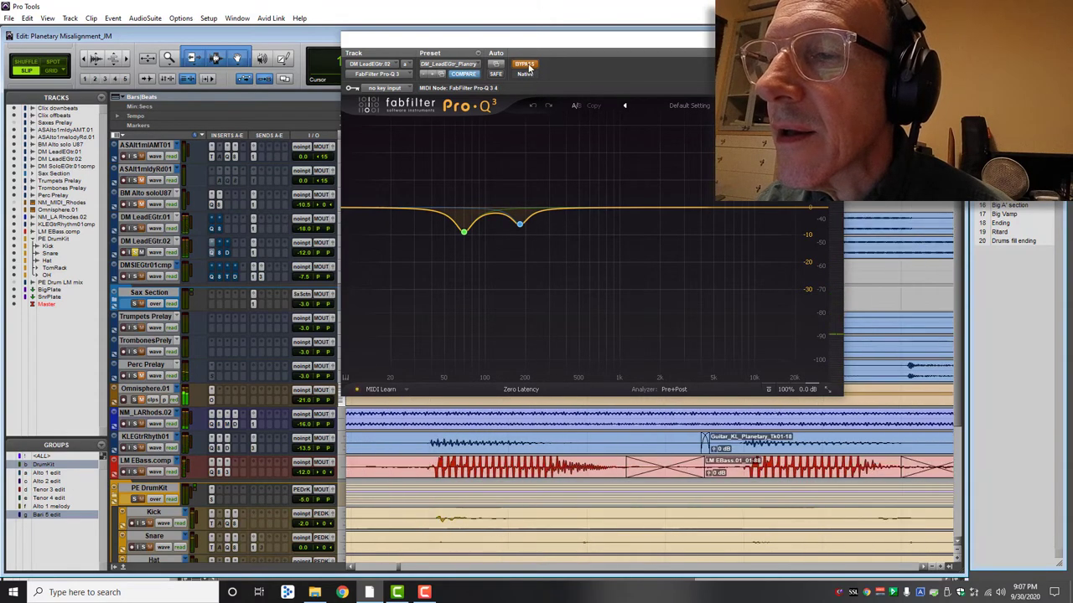
click(529, 67)
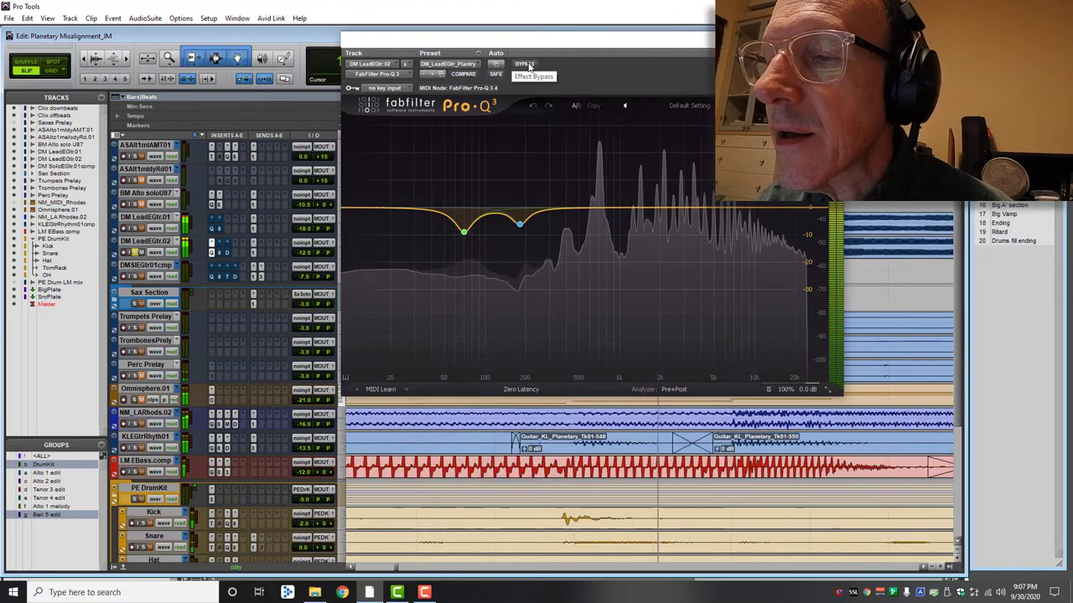
key(space)
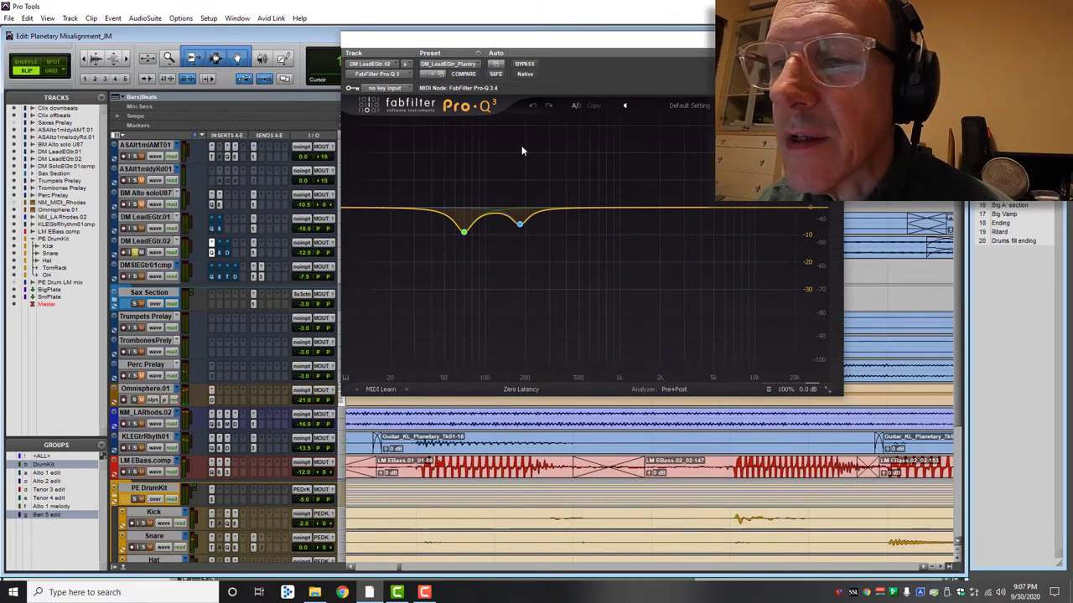
Activate the FabFilter Pro-Q 3 EQ on DM LeadEGtr.01 and audition the lead guitars with it.
click(215, 233)
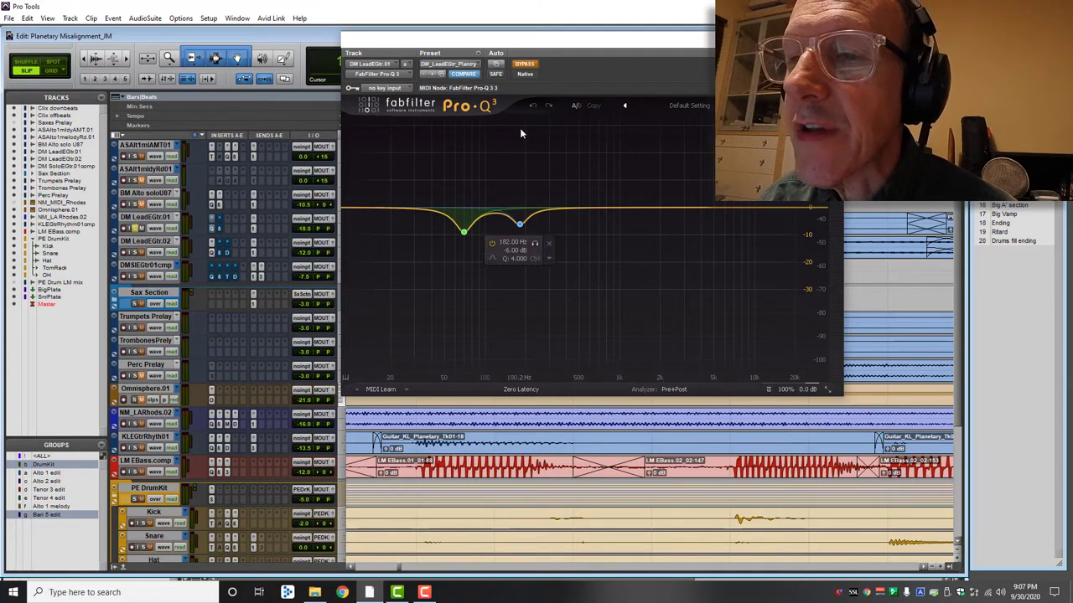
click(526, 65)
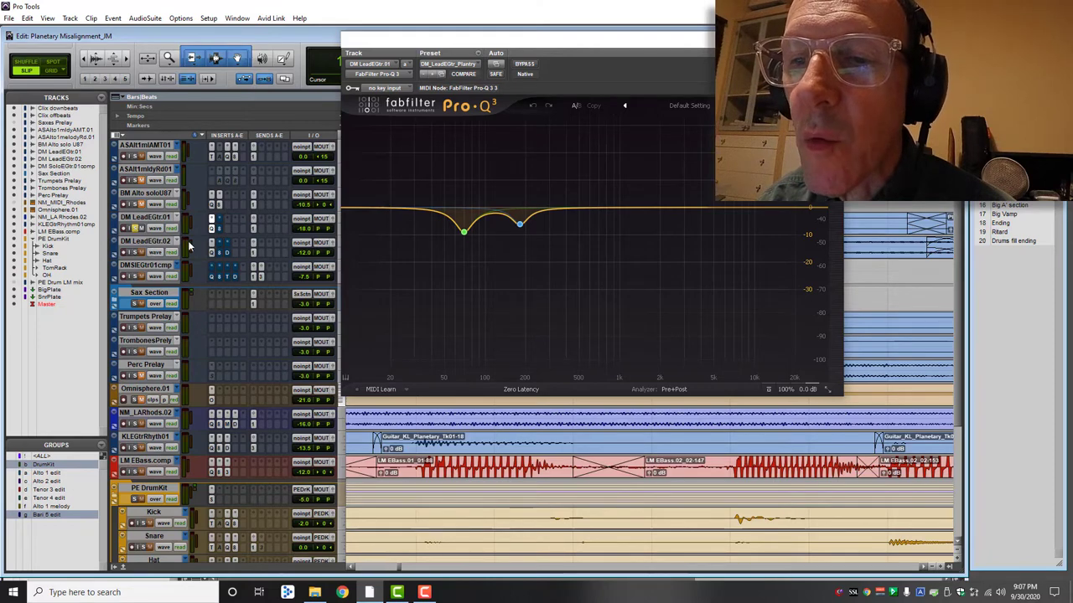
key(space)
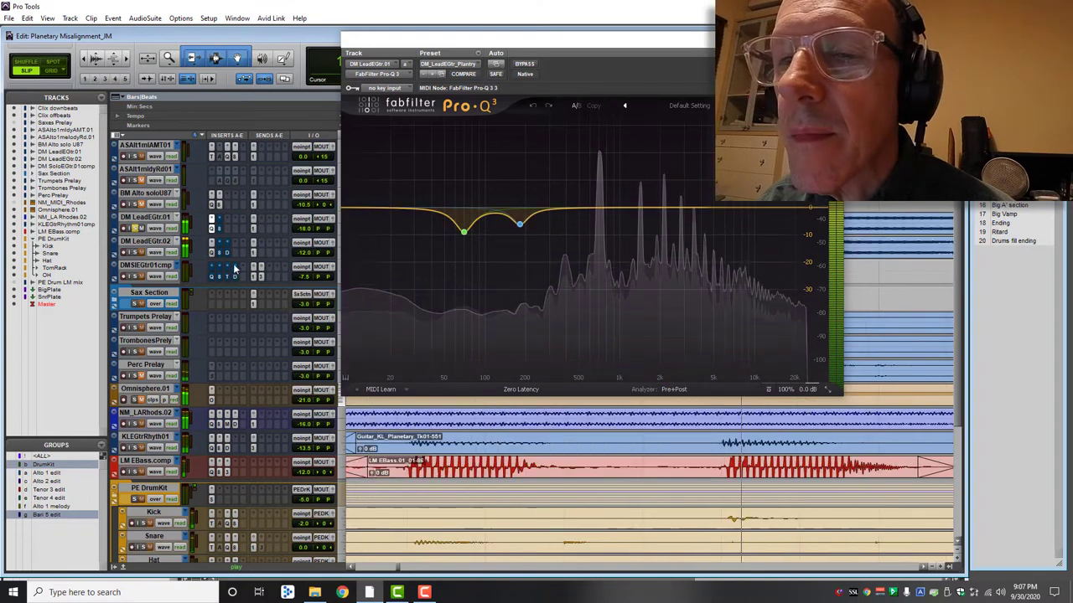
key(space)
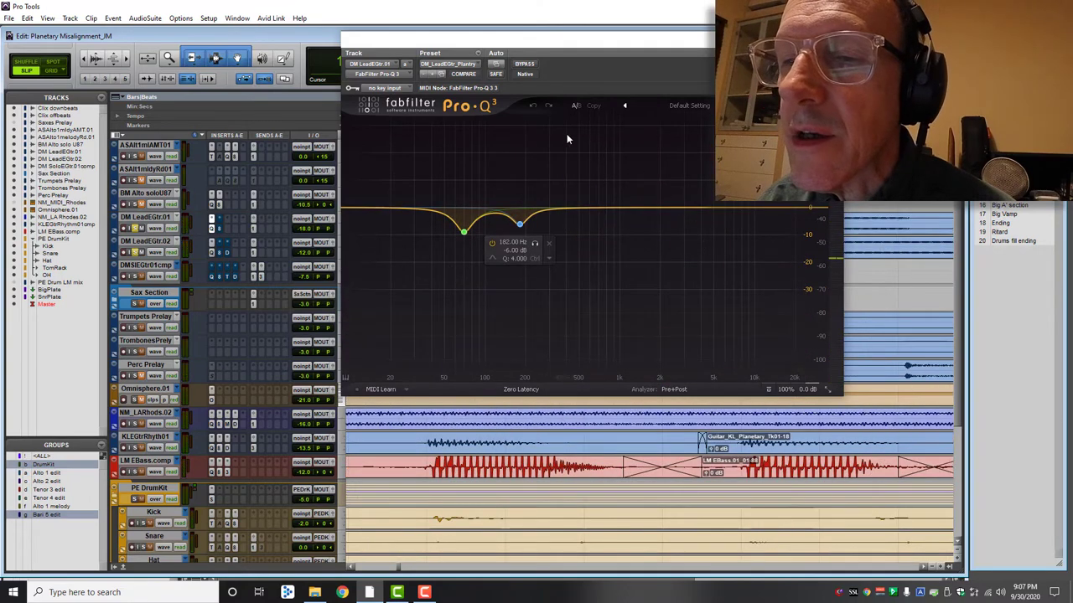
key(space)
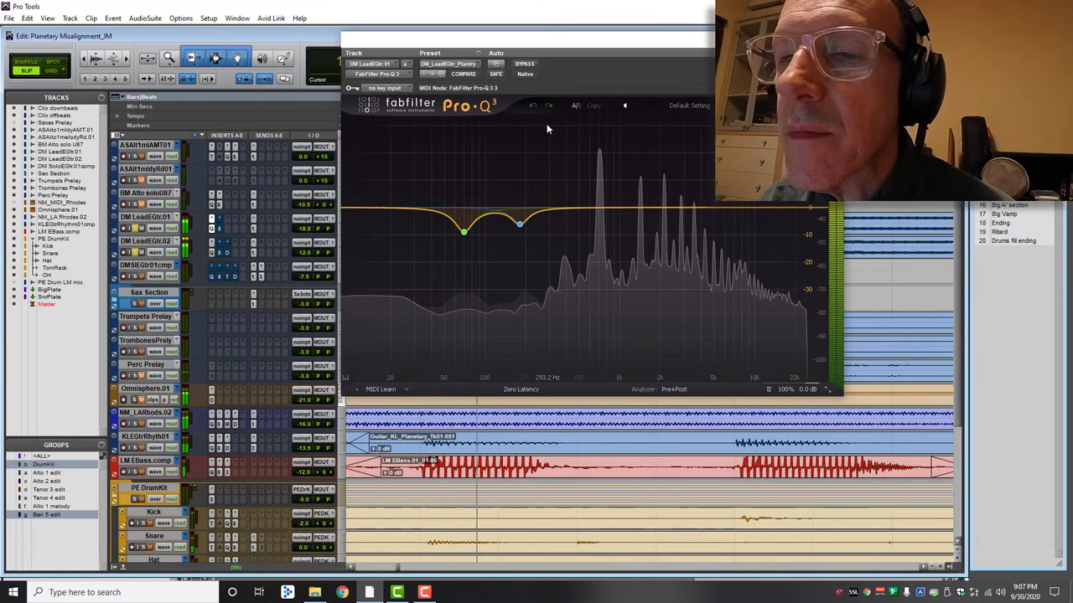
click(523, 64)
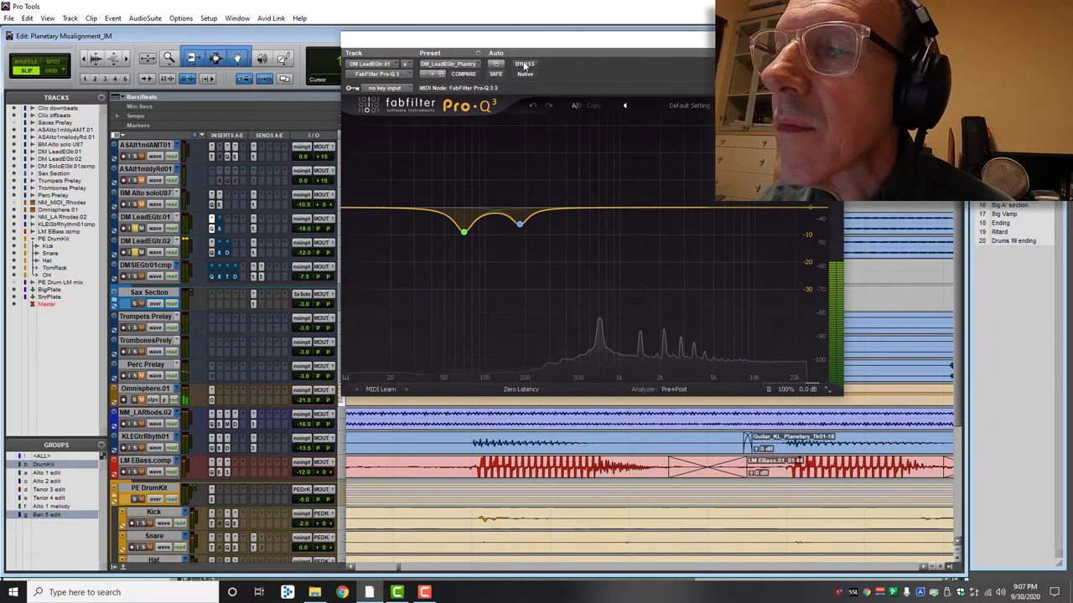
Open the Lindell 80 Channel insert on DM LeadEGtr.02, activate it, and audition the lead guitar sound.
click(221, 253)
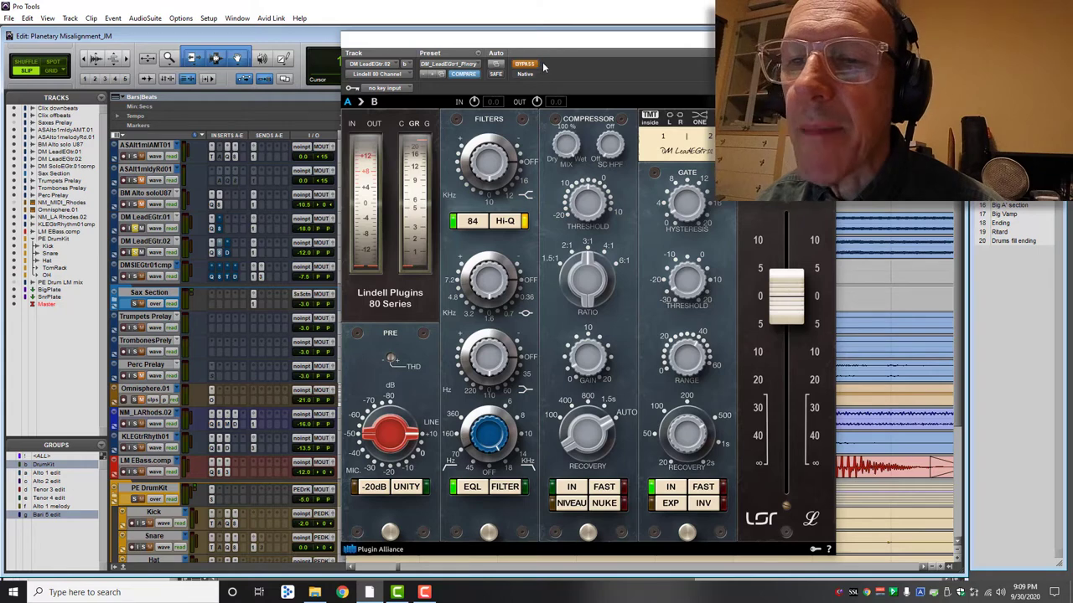
key(space)
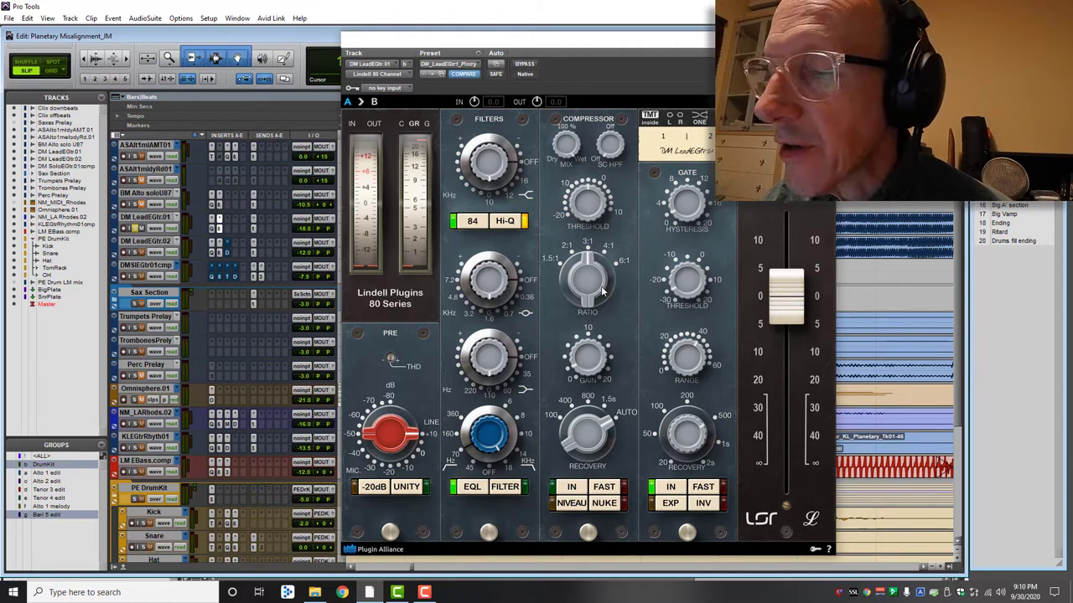
Activate the DrMS spatial processor on DM LeadEGtr.02 and compare the lead guitars with it bypassed and active.
click(158, 242)
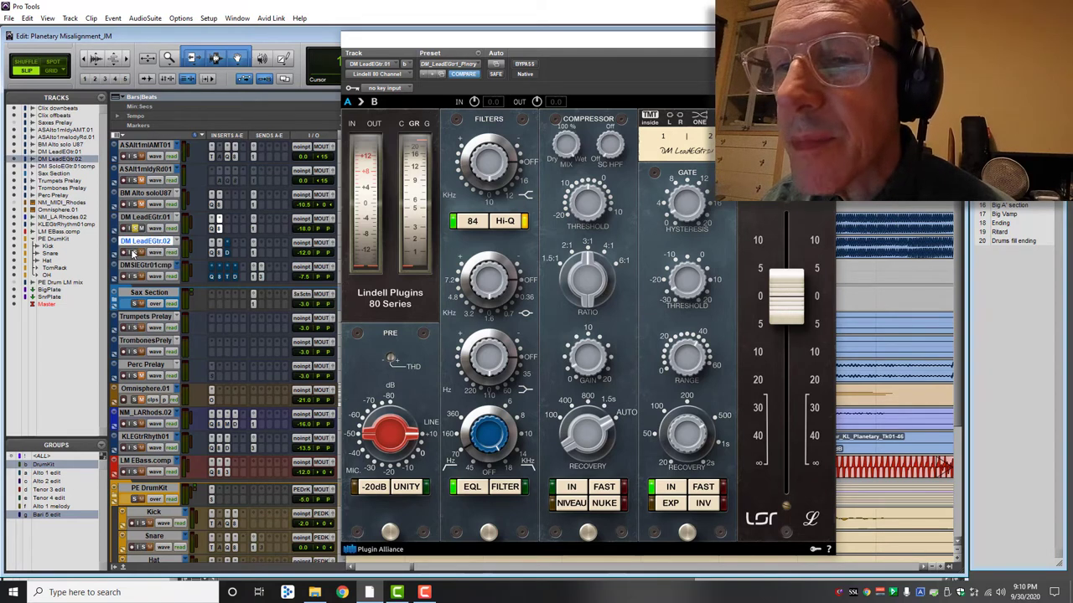
click(226, 255)
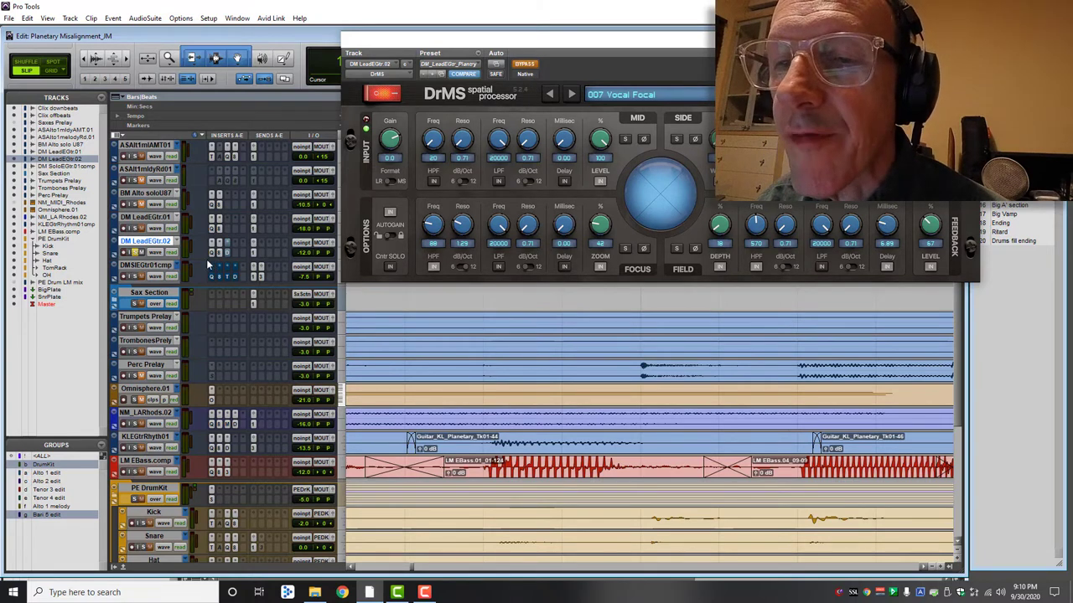
click(526, 64)
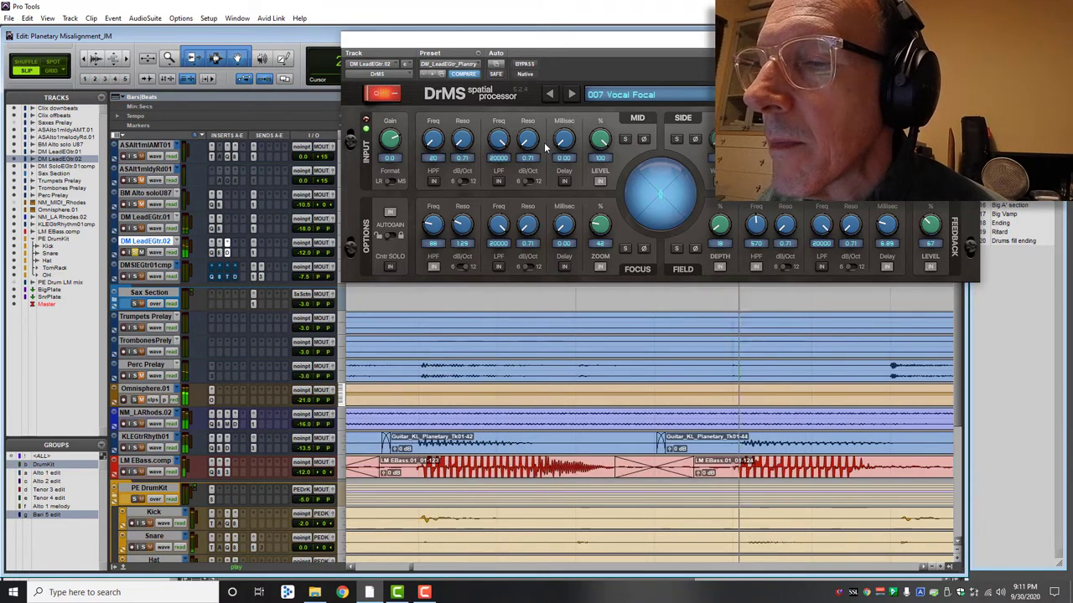
key(space)
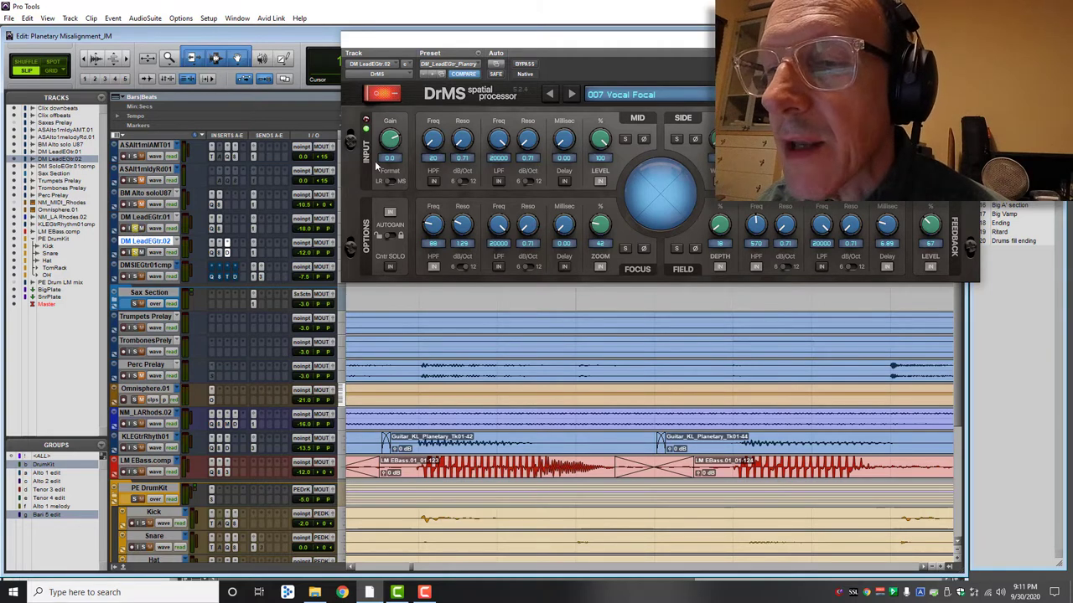
click(528, 64)
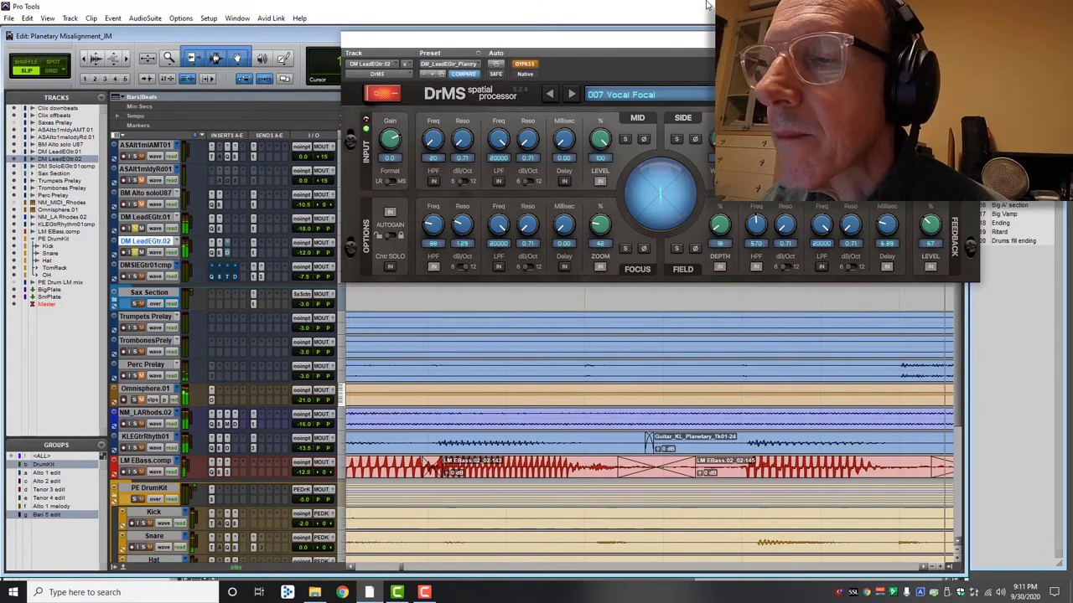
click(531, 65)
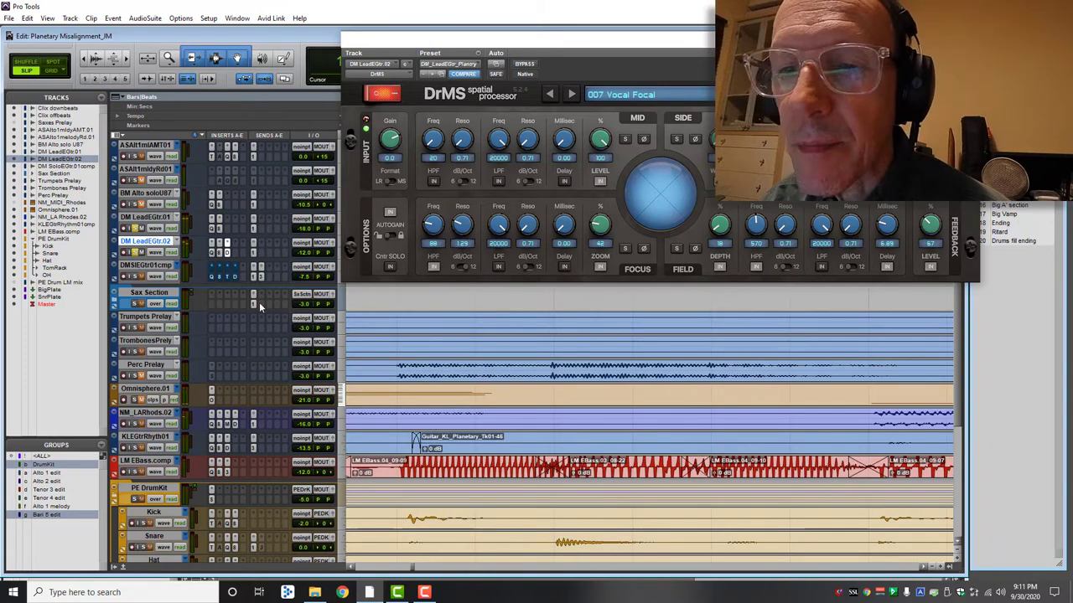
Audition the lead guitars with the soloed rhythm section, comparing DrMS bypassed and active, and close the plug-in window with DrMS active.
click(139, 228)
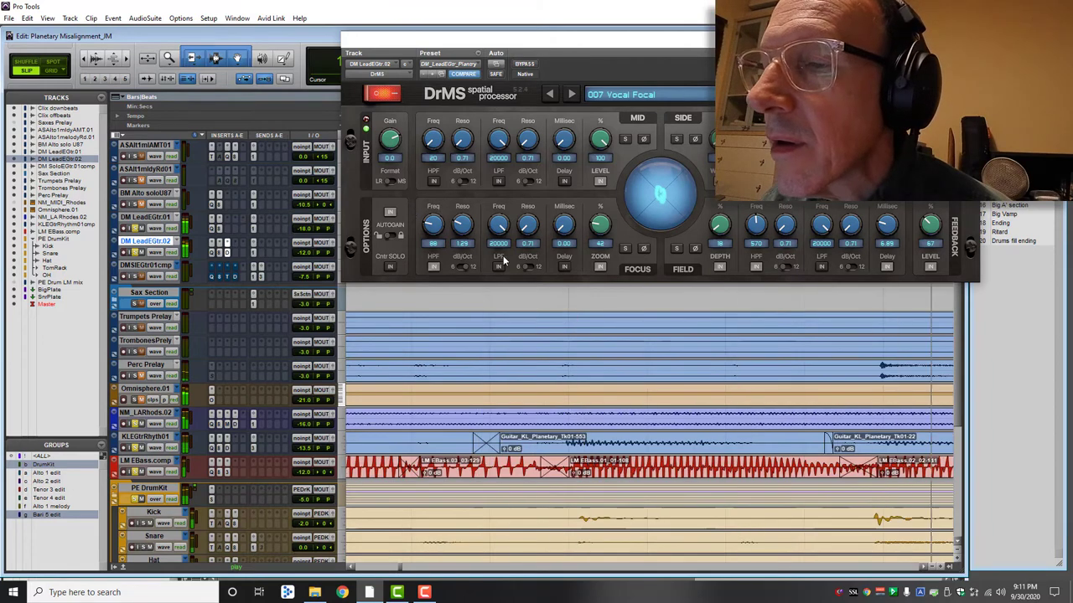
click(525, 65)
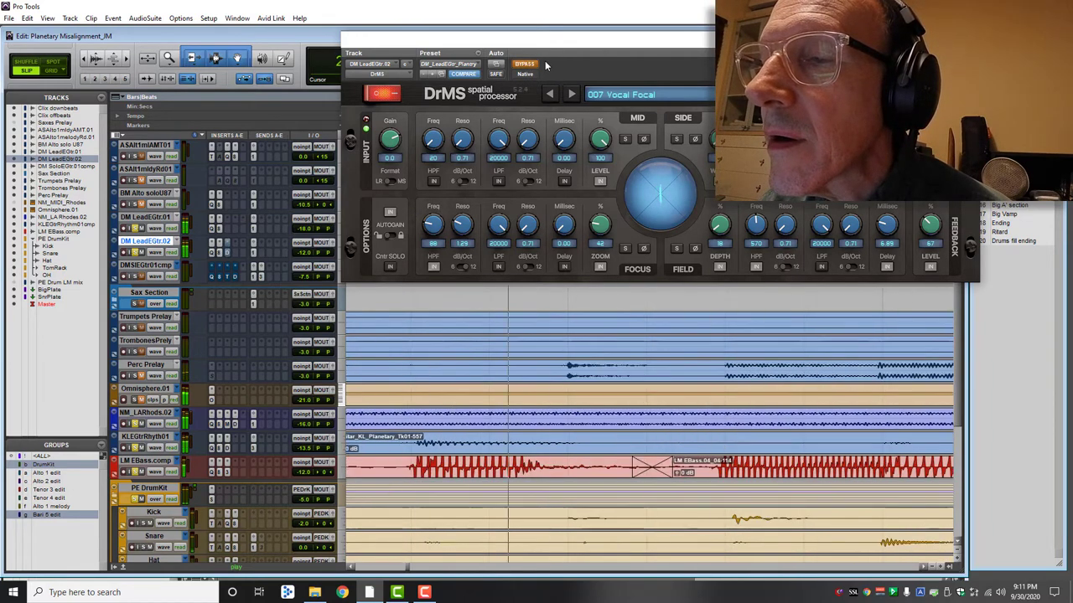
click(530, 64)
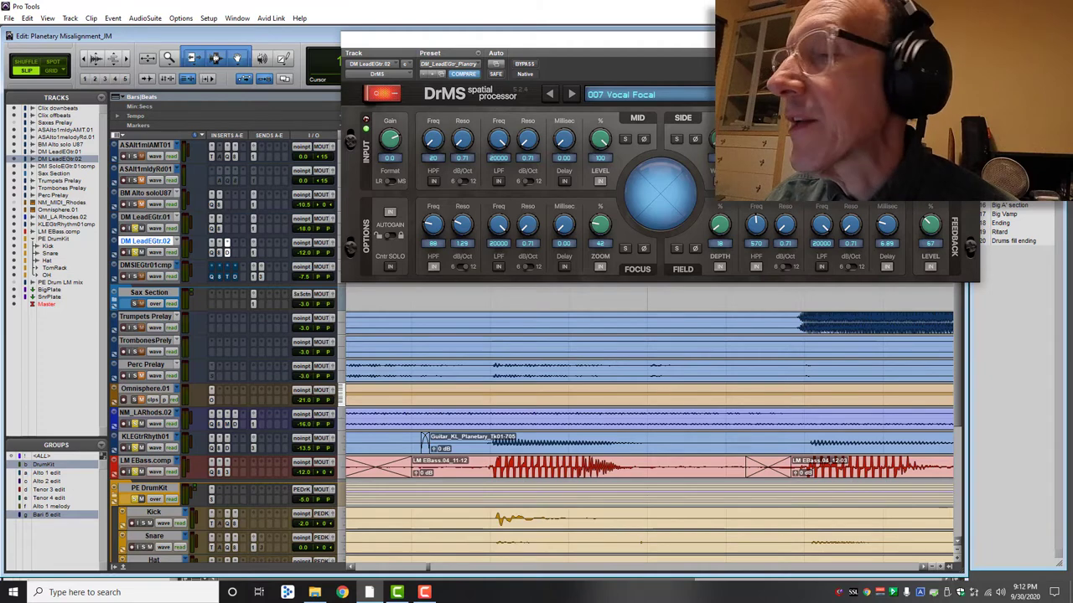
click(227, 243)
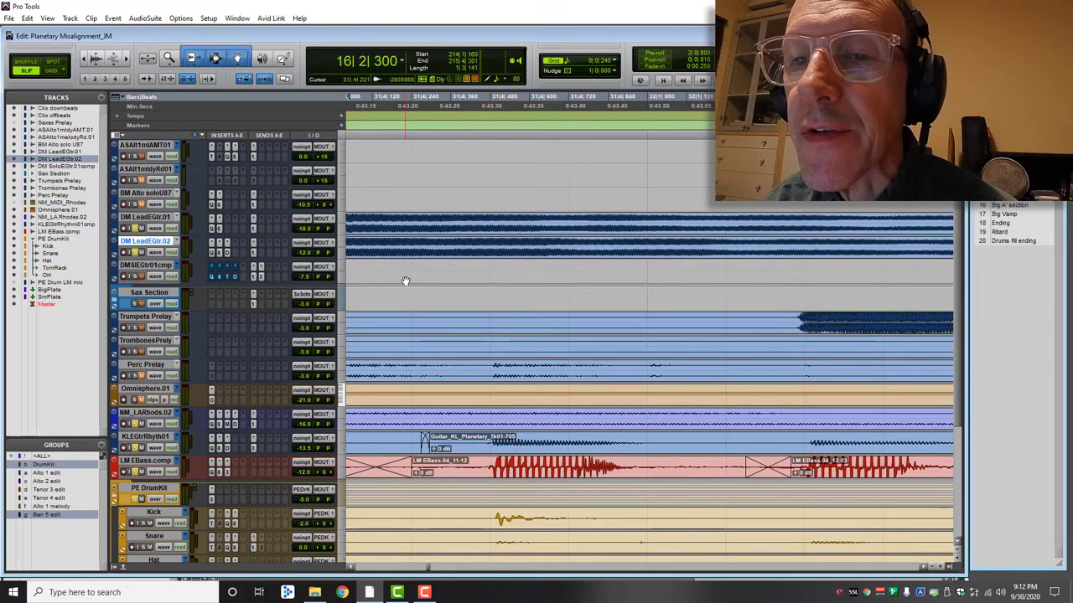
Jump to the A' section marker and audition the two lead guitars there together with the alto melody and rhythm section.
key(KP_Decimal)
key(1)
key(5)
key(KP_Decimal)
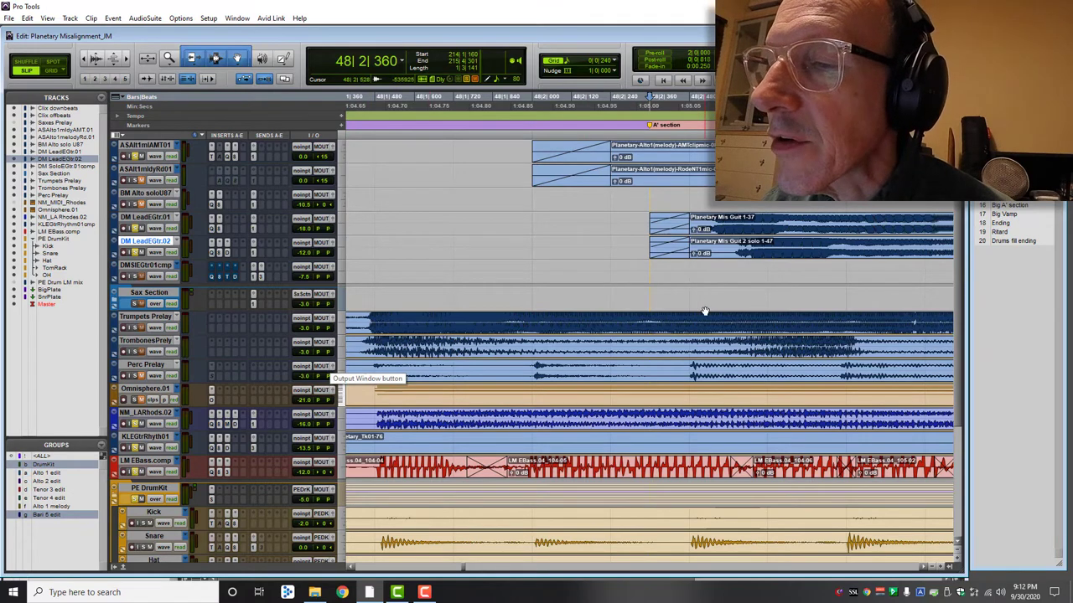
key(space)
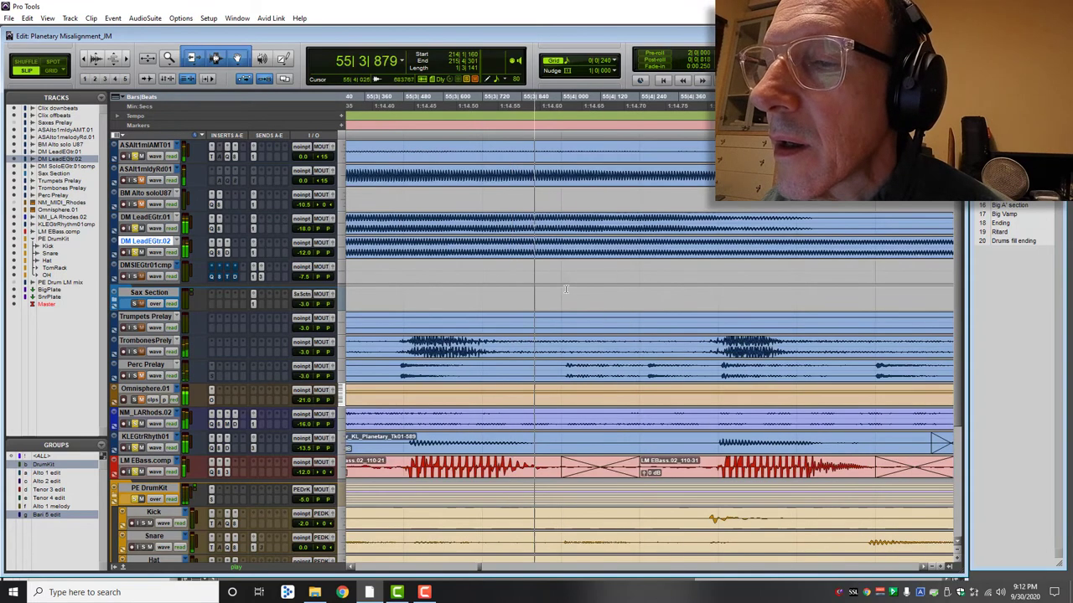
key(space)
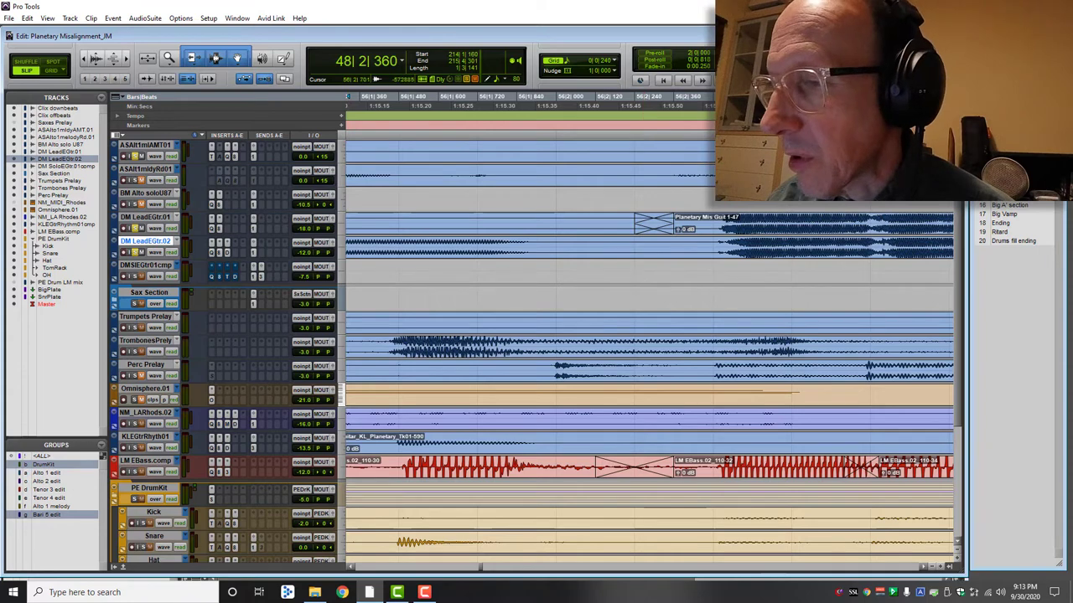
key(space)
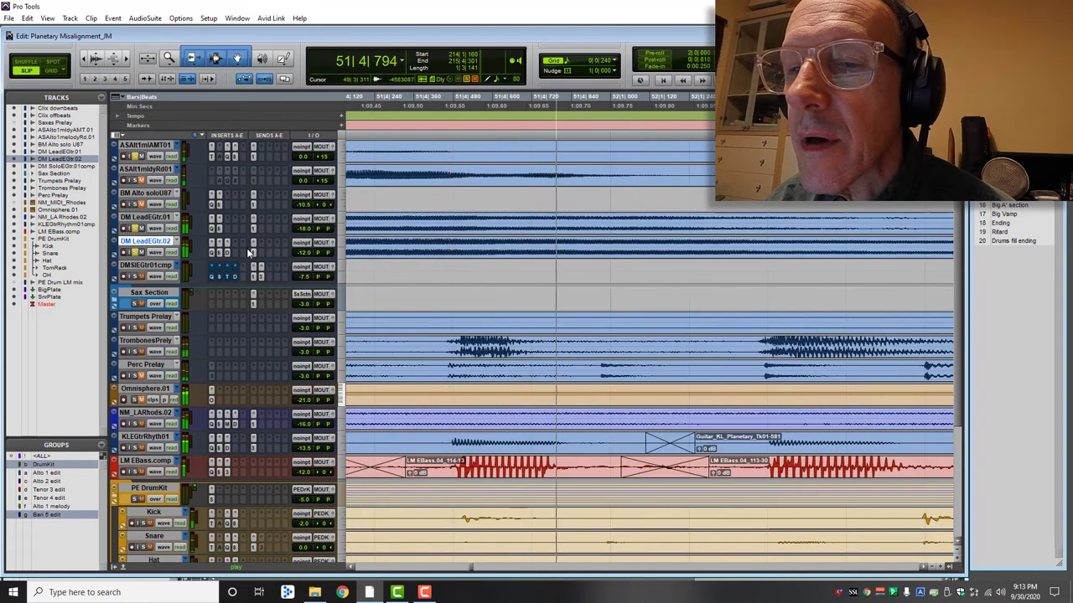
key(space)
Compare DrMS bypassed and active on DM LeadEGtr.02 during A' section playback, leaving it active and closing its window.
click(228, 252)
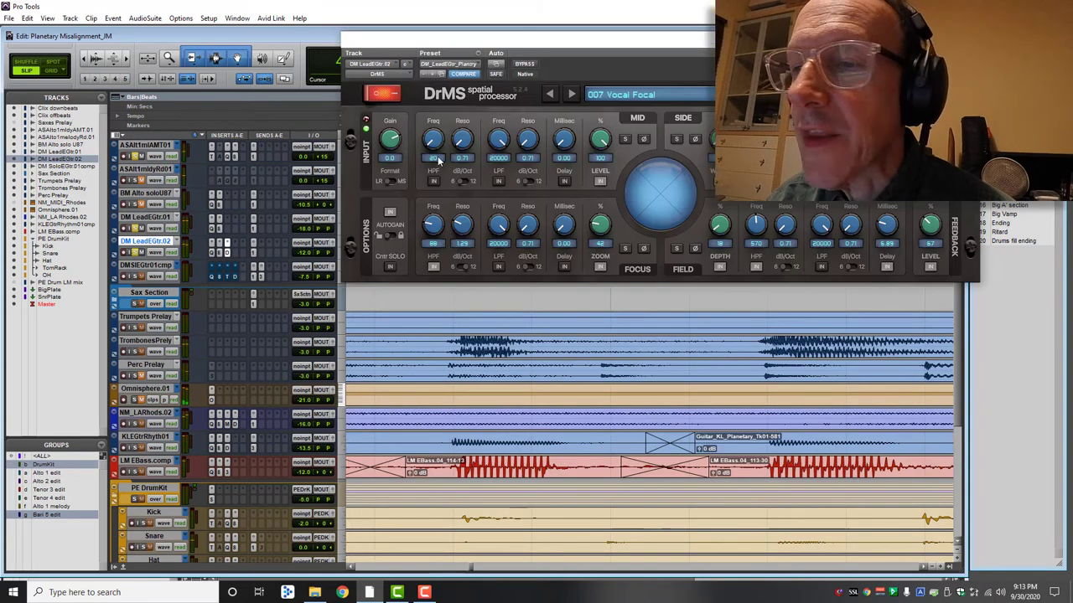
click(524, 64)
key(space)
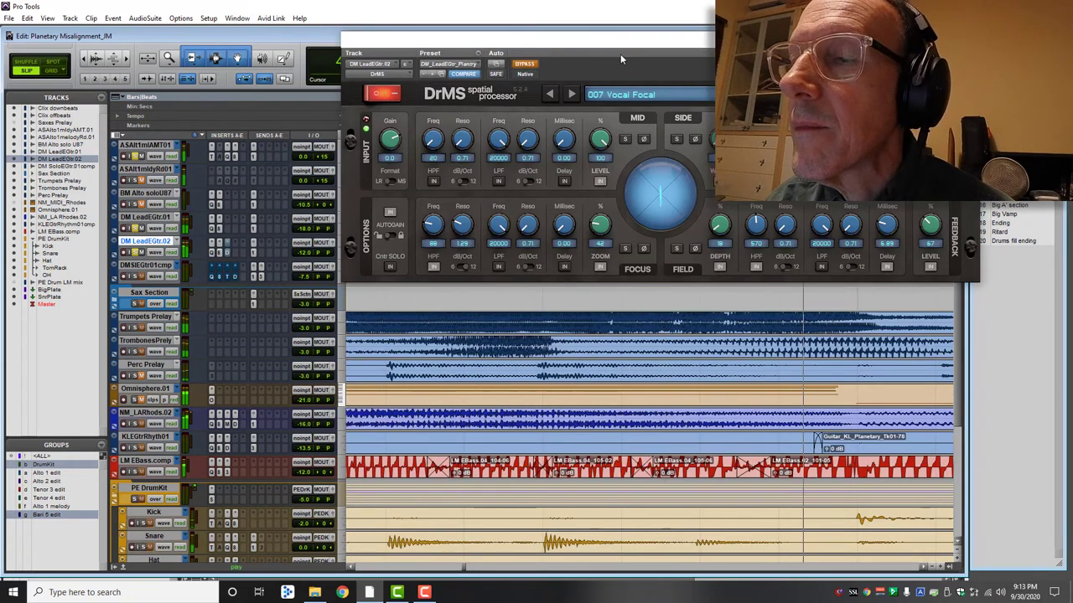
click(533, 65)
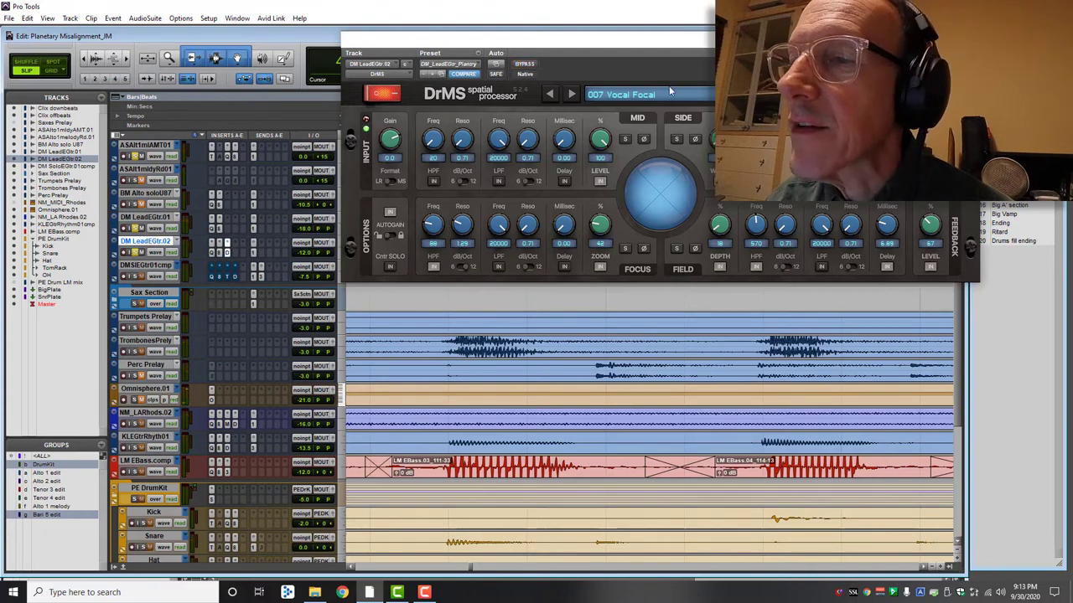
key(space)
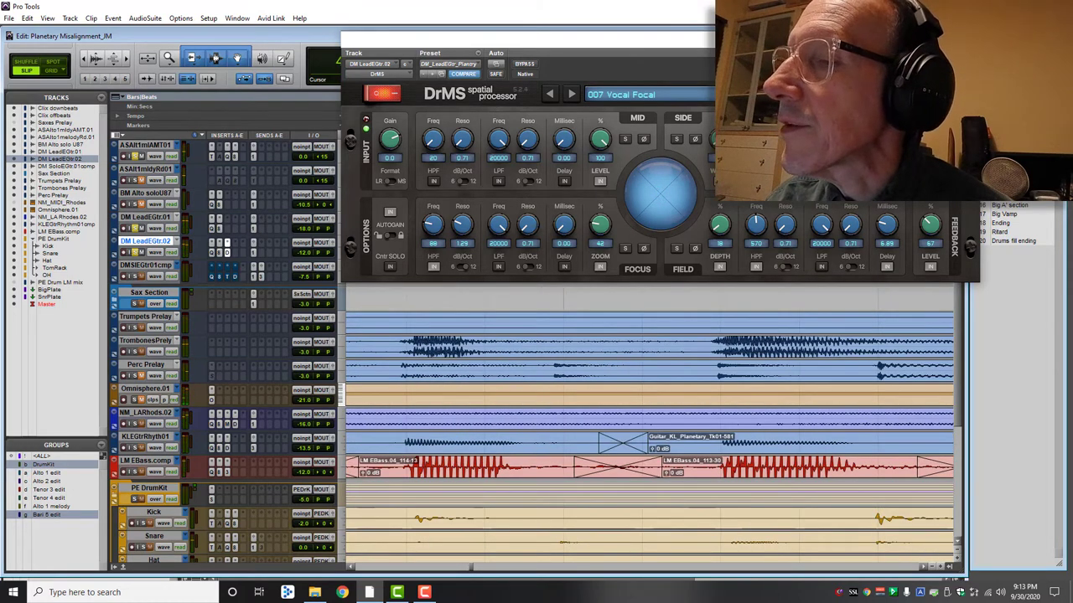
key(ctrl+w)
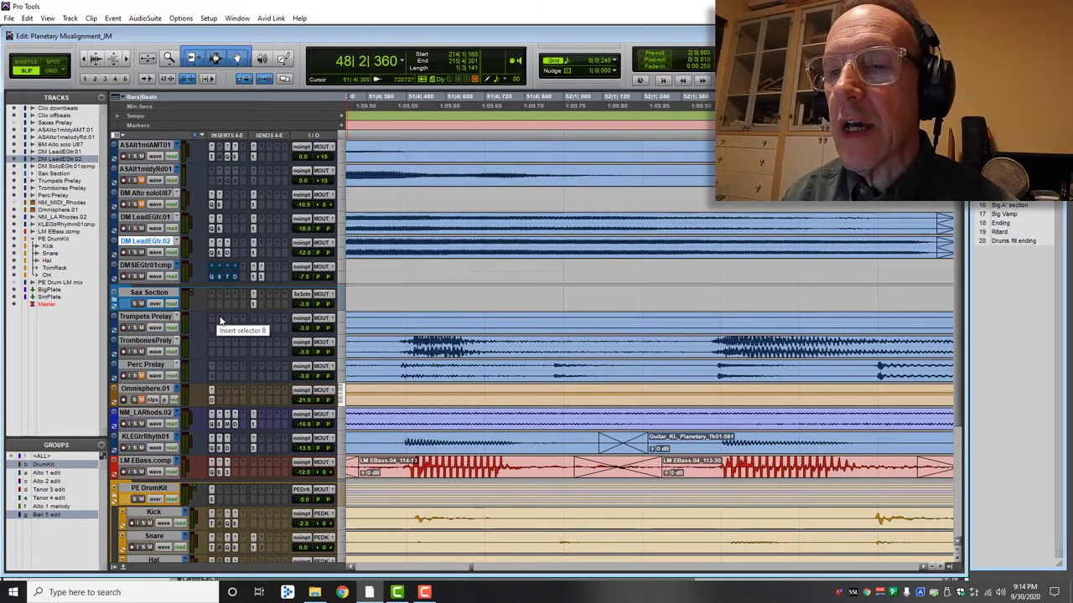
Select the DM SoloEGtr.01comp track and audition it soloed from the start of the guitar solo.
click(155, 266)
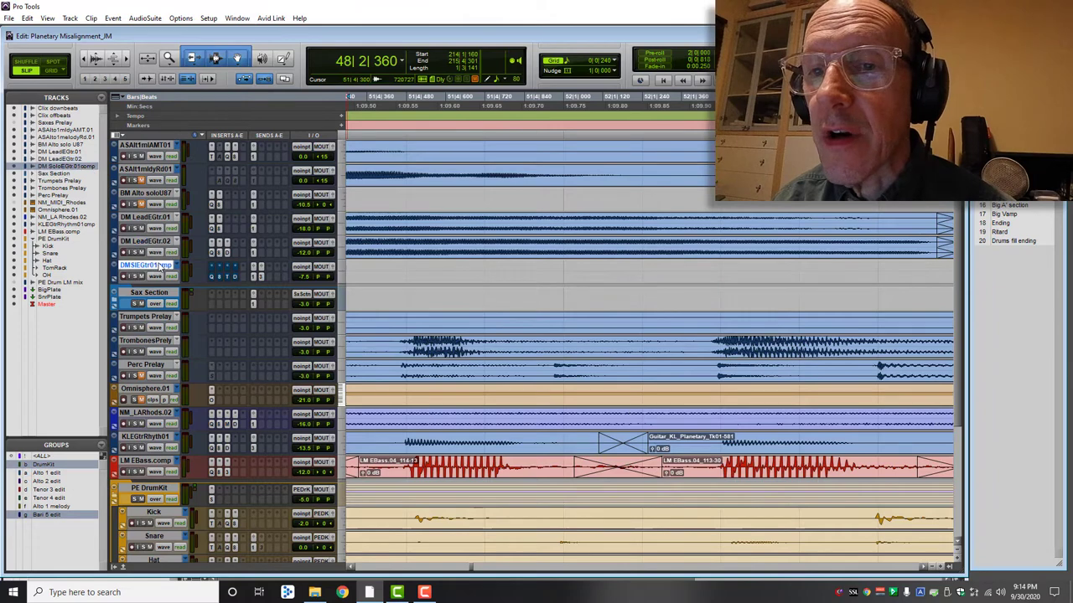
key(Tab)
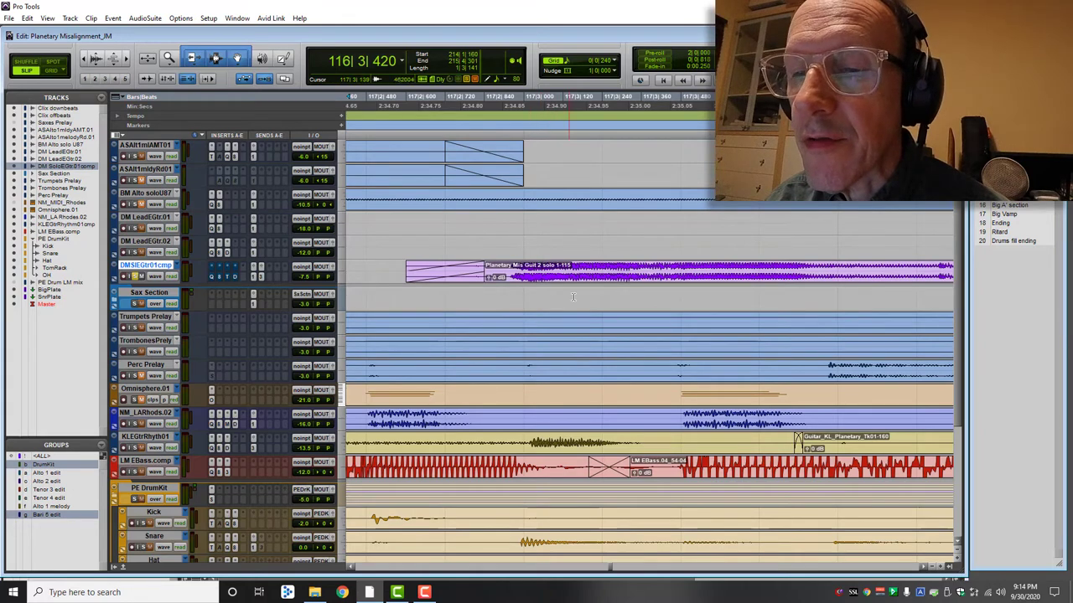
key(space)
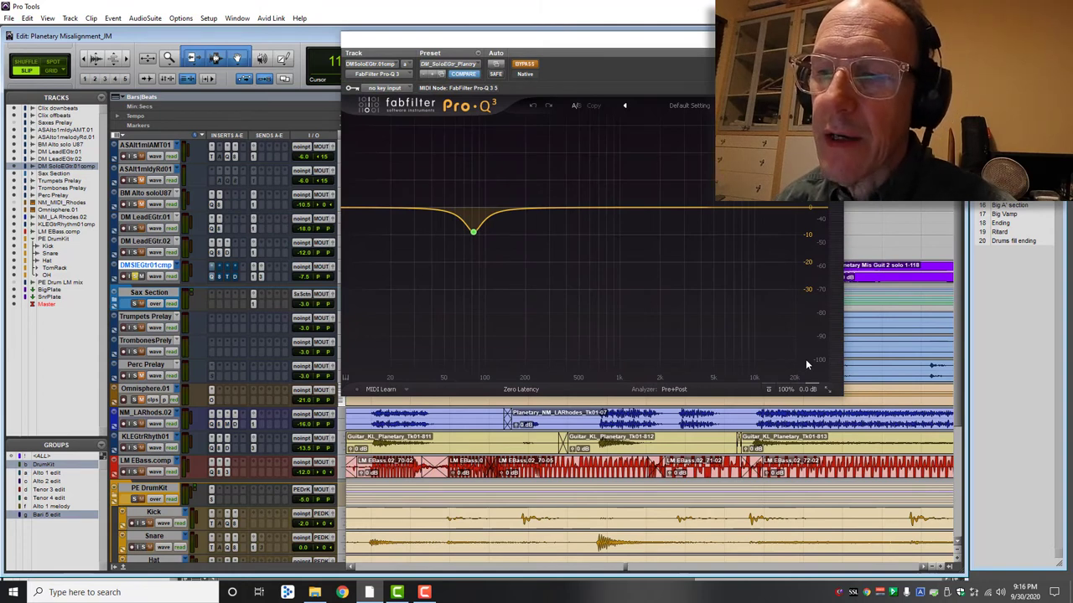
Audition the guitar solo with FabFilter Pro-Q 3 bypassed on DM SoloEGtr.01comp, then activate the EQ and replay the passage.
mouse_move(474, 236)
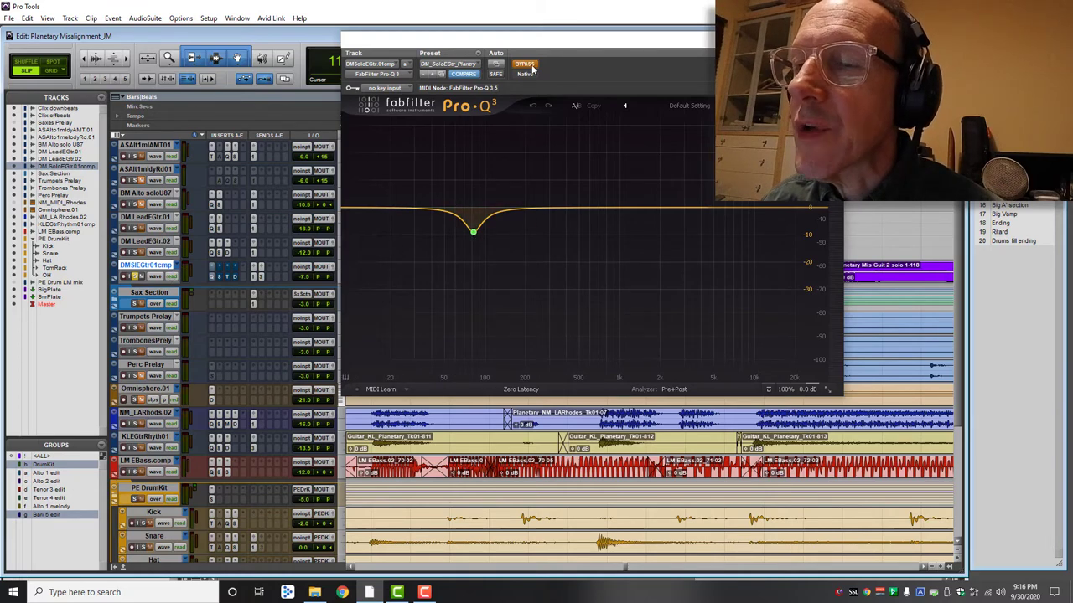
key(space)
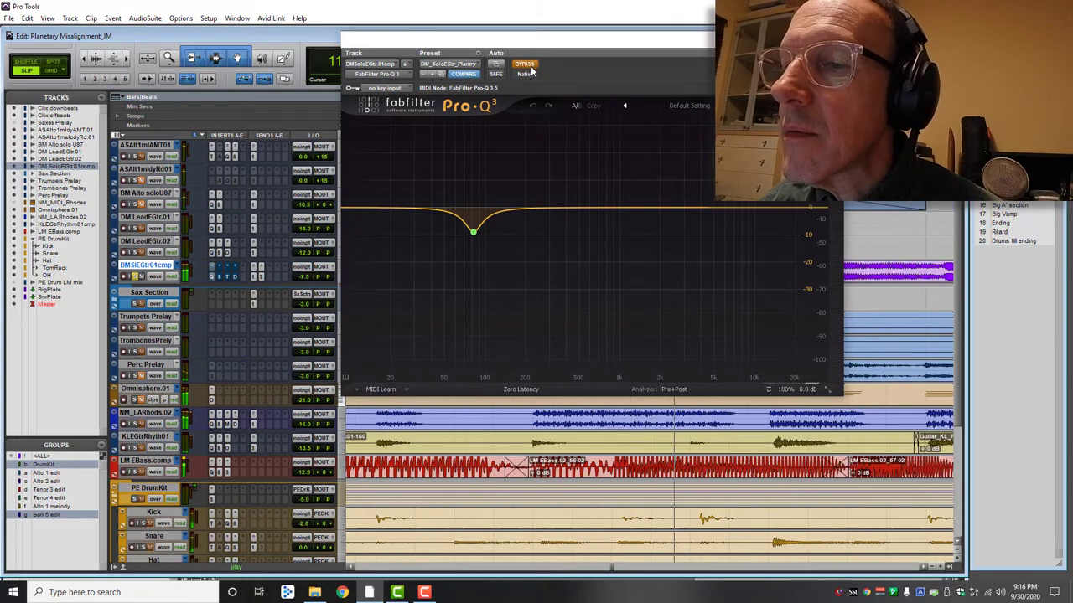
click(528, 66)
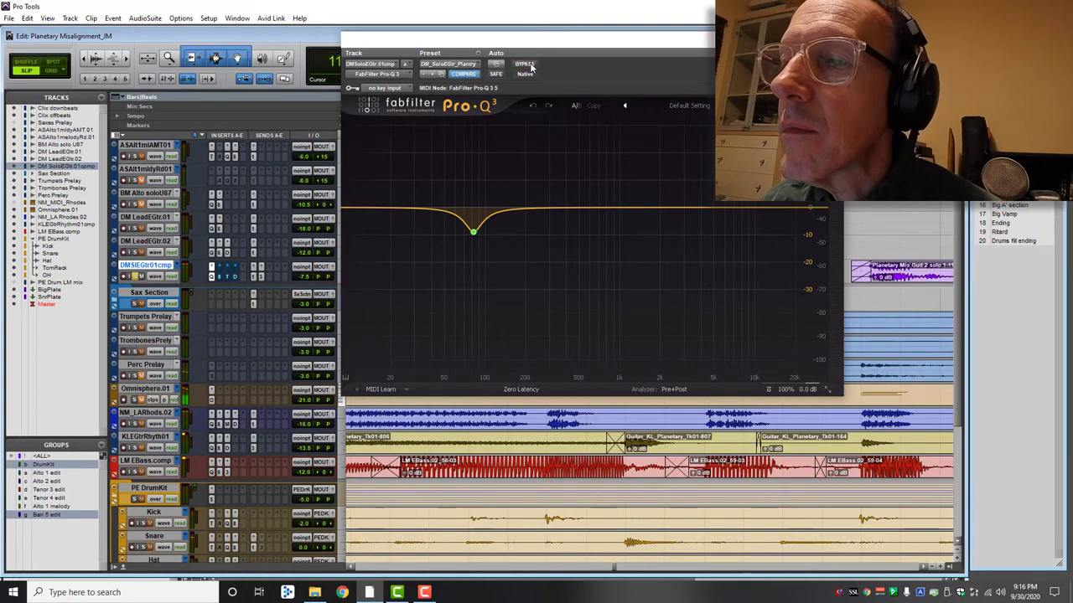
key(space)
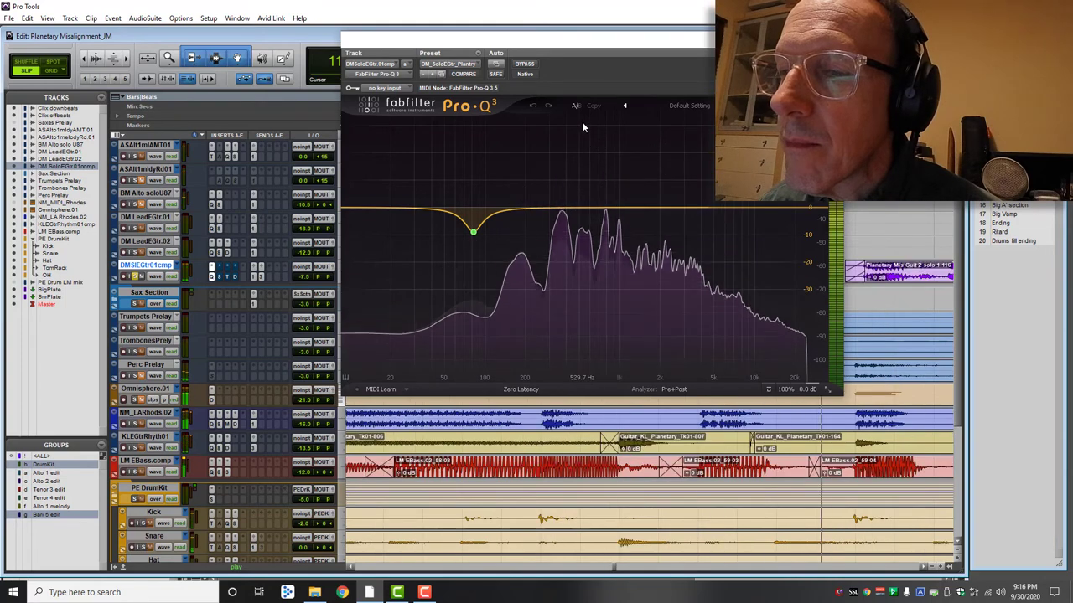
key(space)
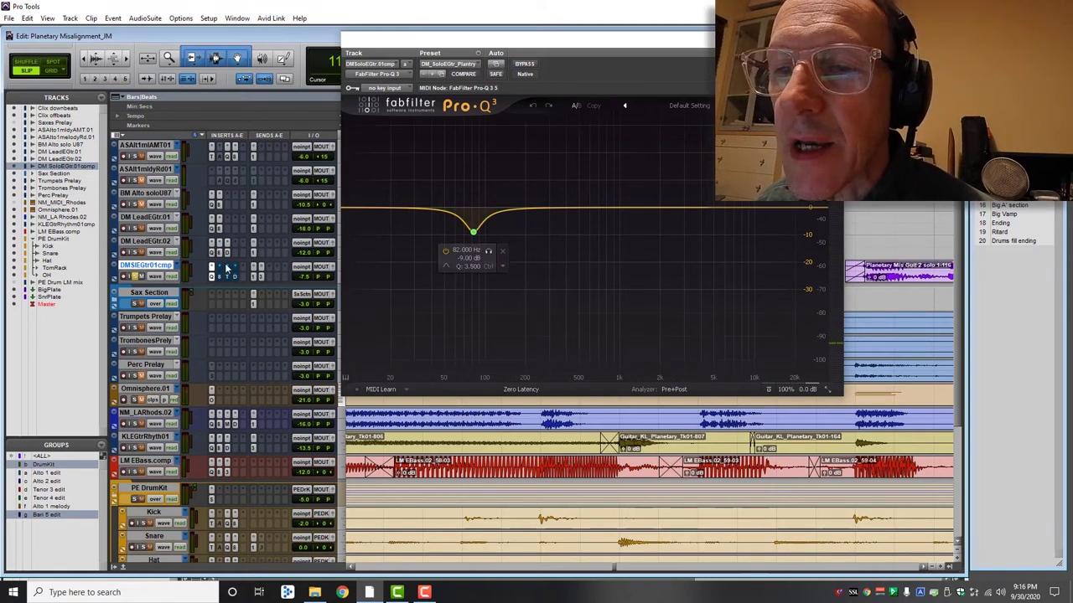
Open the Lindell 80 Channel on DM SoloEGtr.01comp and compare it bypassed and active during the solo, leaving it active.
click(220, 279)
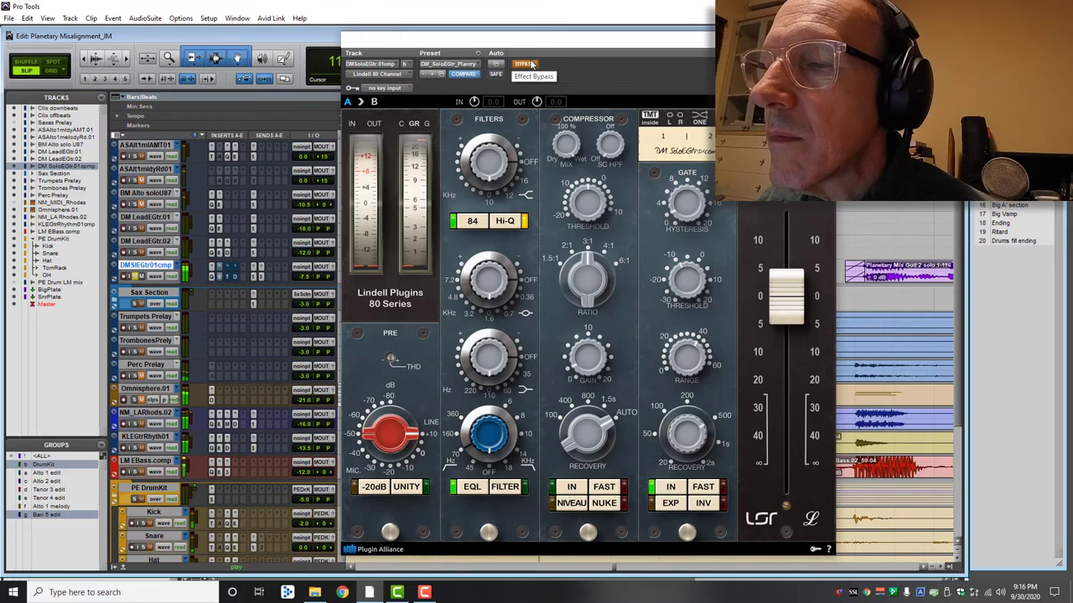
click(531, 63)
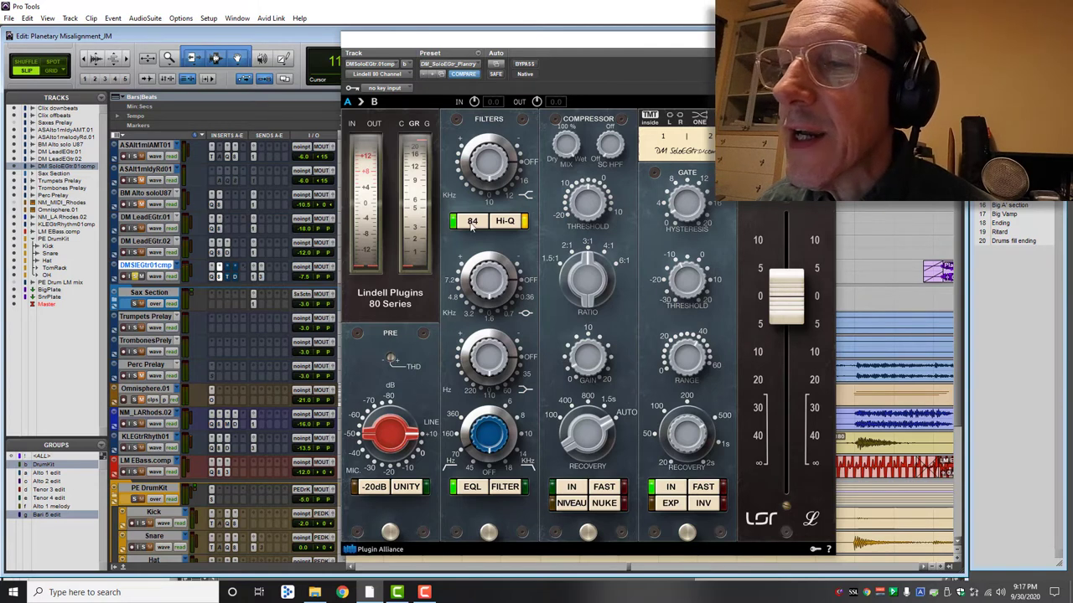
click(525, 65)
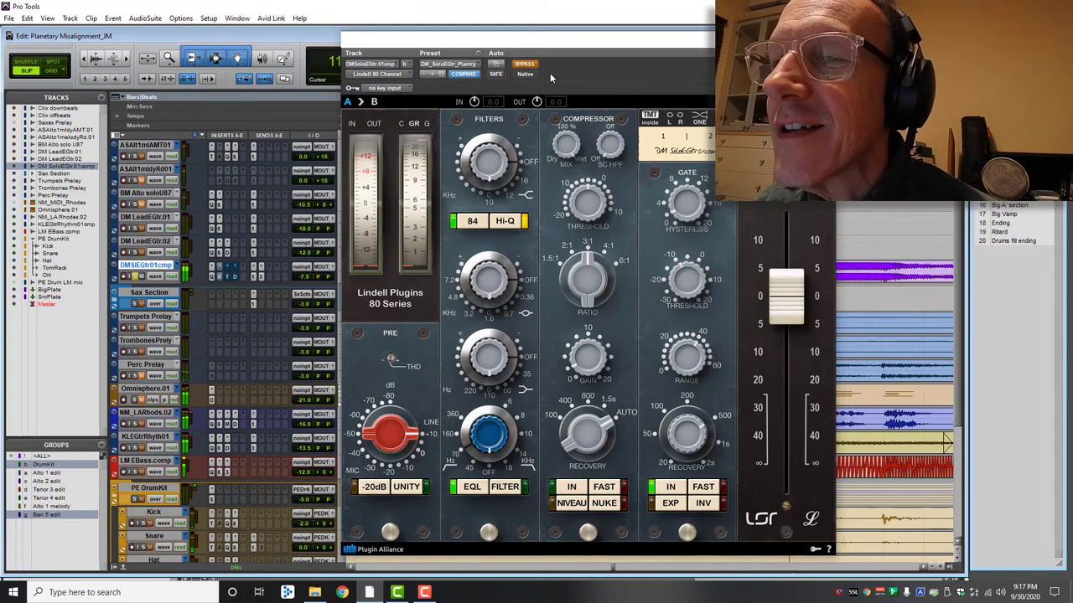
click(526, 64)
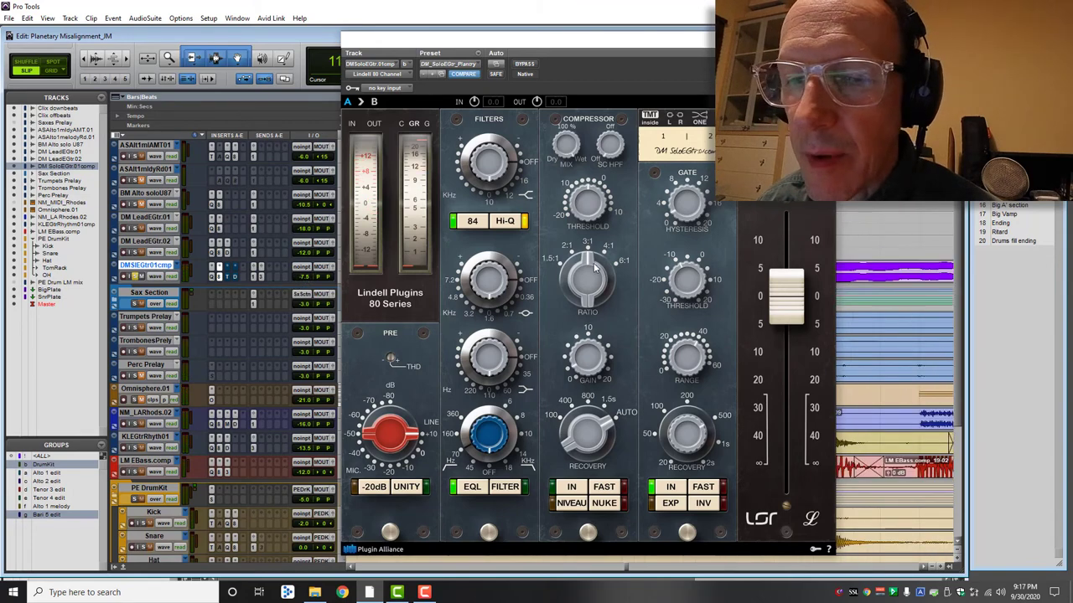
Activate the FabFilter Timeless 2 delay and DrMS inserts on DM SoloEGtr.01comp, audition the solo with them, and close the plug-in window.
click(227, 279)
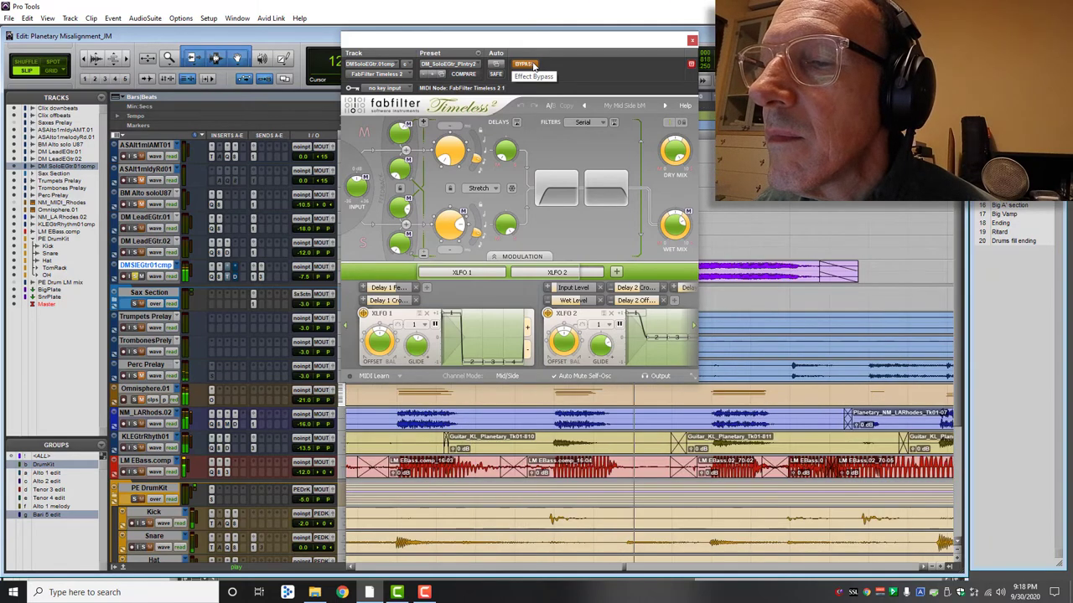
click(533, 66)
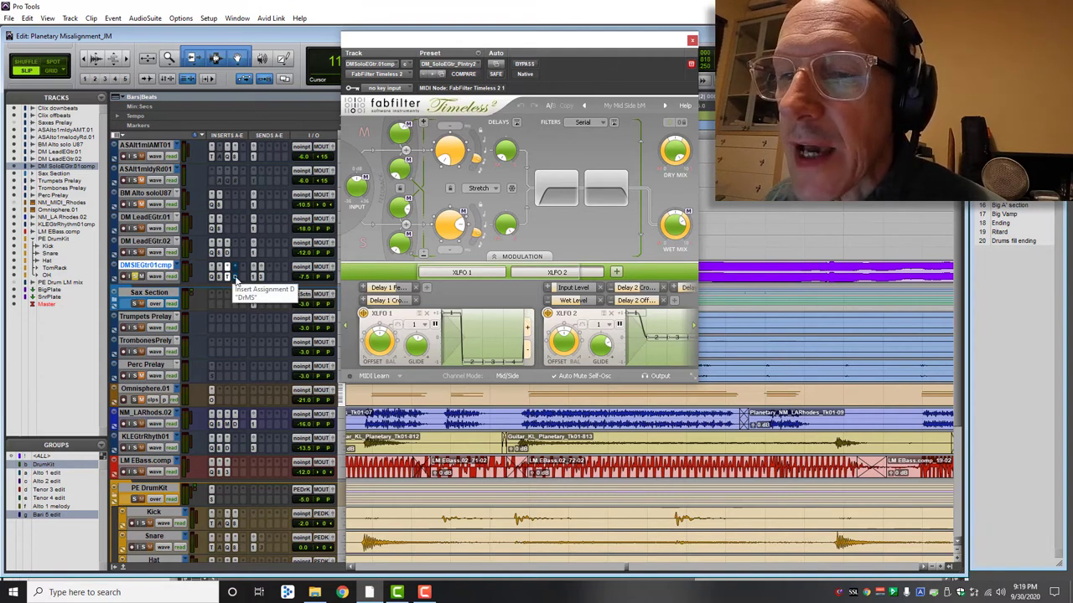
click(236, 278)
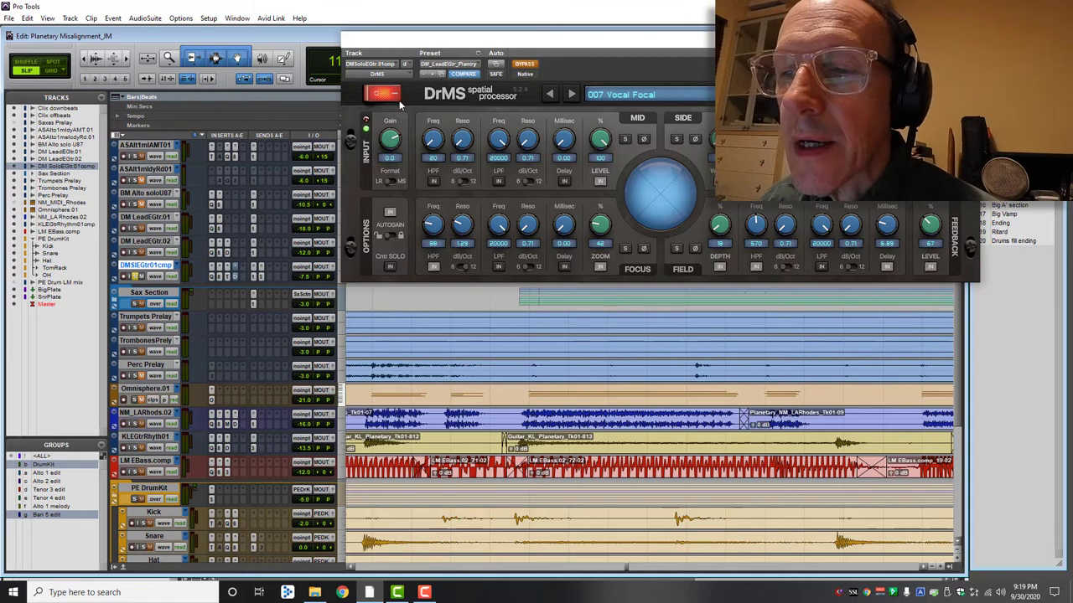
click(526, 65)
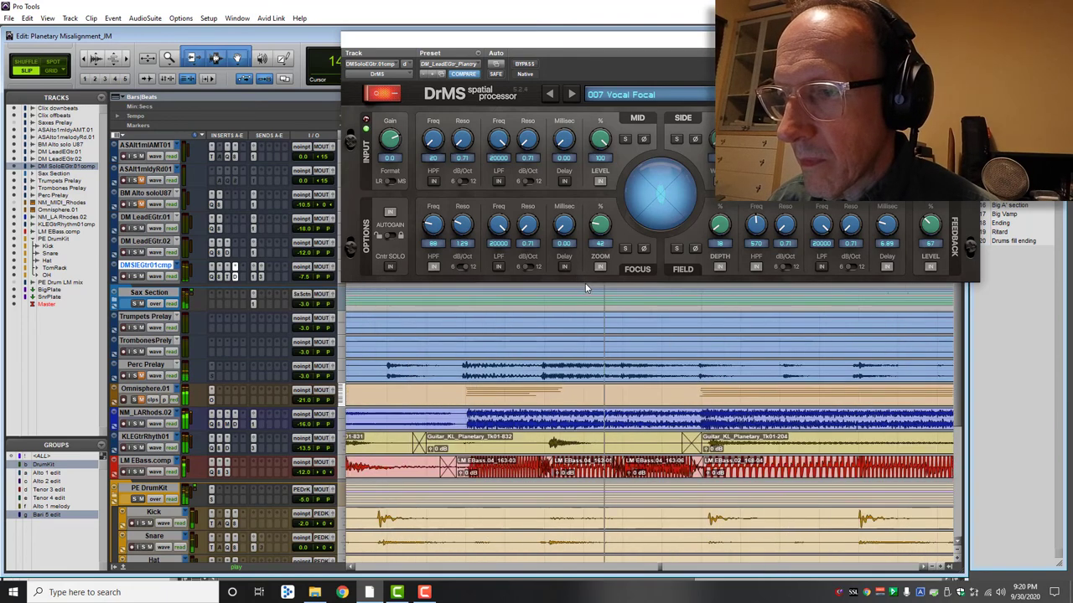
key(space)
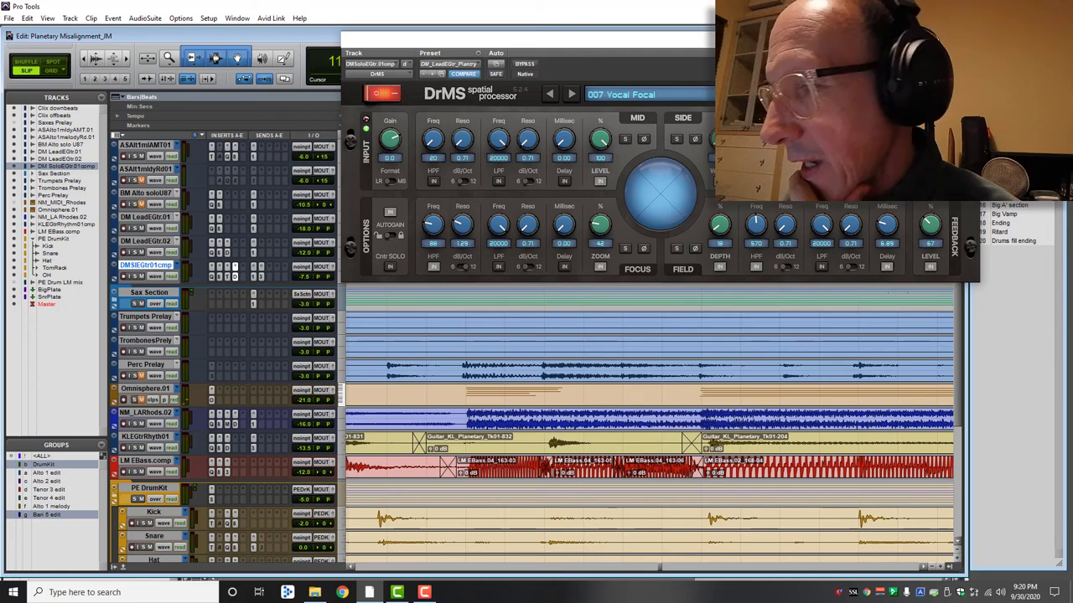
key(ctrl+w)
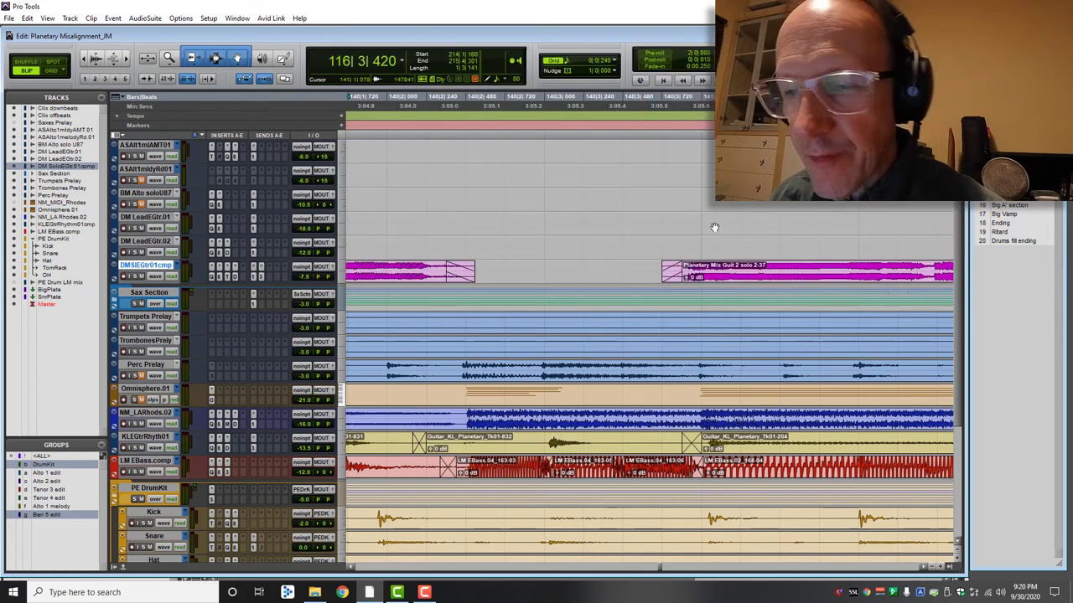